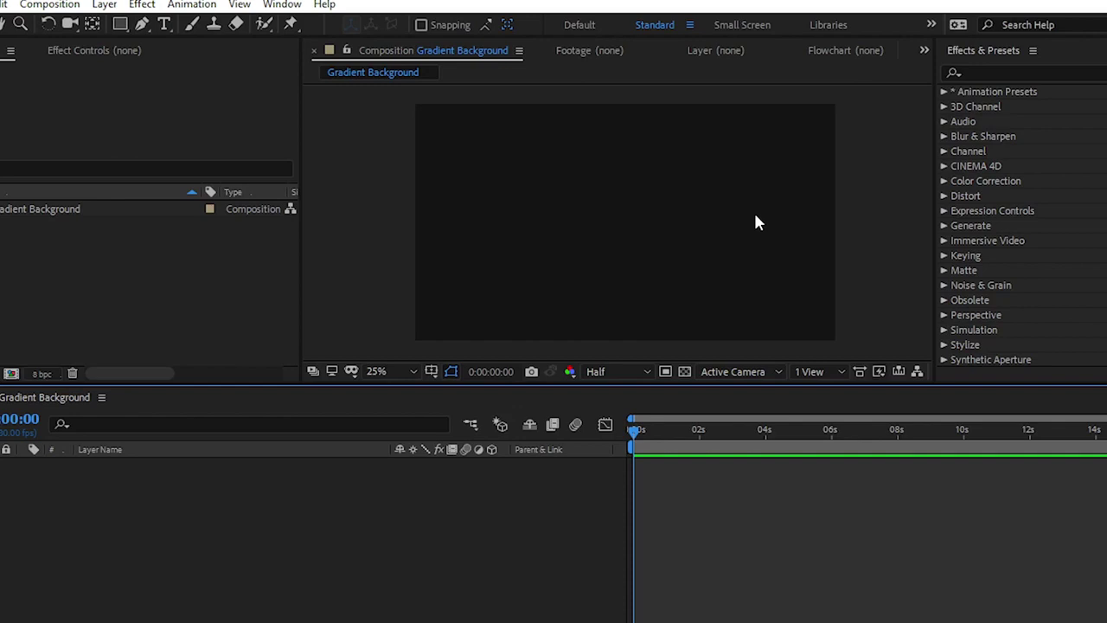
- Focus the empty Gradient Background composition viewer
{"action": "left_click", "coordinate": [695, 201]}
- Draw a circle near the composition centre with 0 px stroke and a red fill
{"action": "left_click_drag", "start_coordinate": [120, 24], "coordinate": [192, 69]}
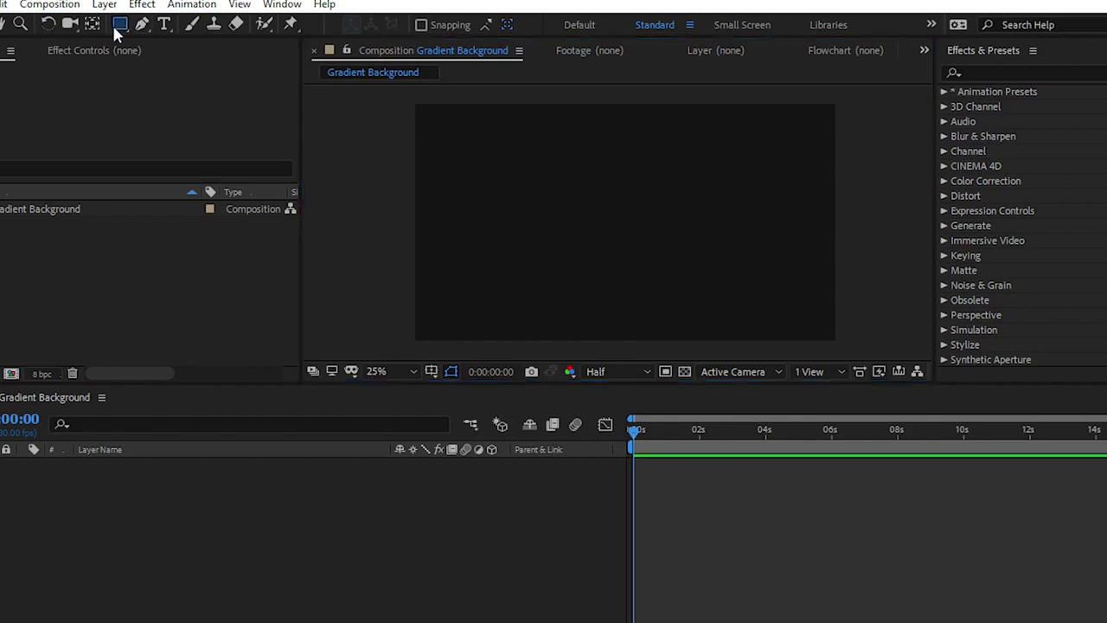
{"action": "left_click_drag", "start_coordinate": [556, 202], "coordinate": [689, 332]}
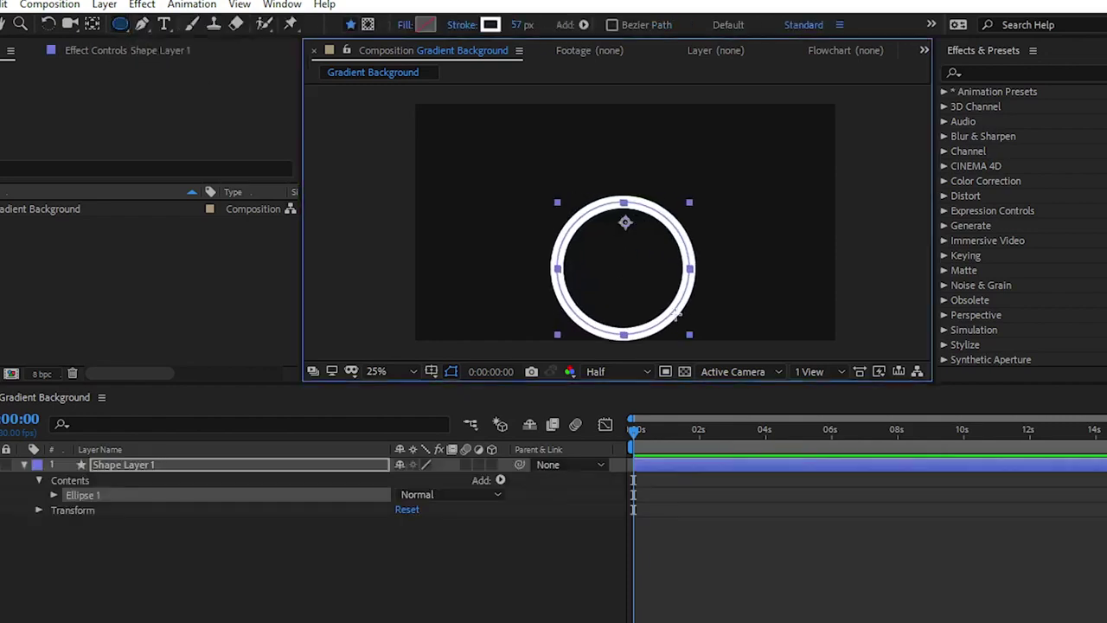
{"action": "key", "text": "ctrl+z"}
{"action": "left_click_drag", "start_coordinate": [502, 149], "coordinate": [657, 274]}
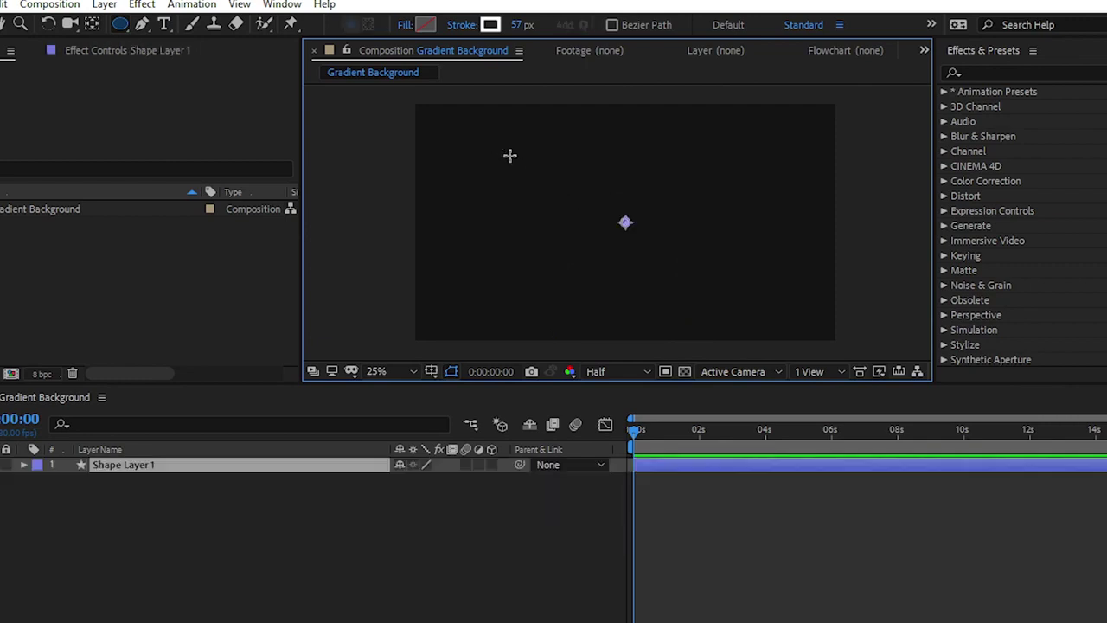
{"action": "left_click", "coordinate": [519, 25]}
{"action": "type", "text": "0"}
{"action": "left_click", "coordinate": [426, 25]}
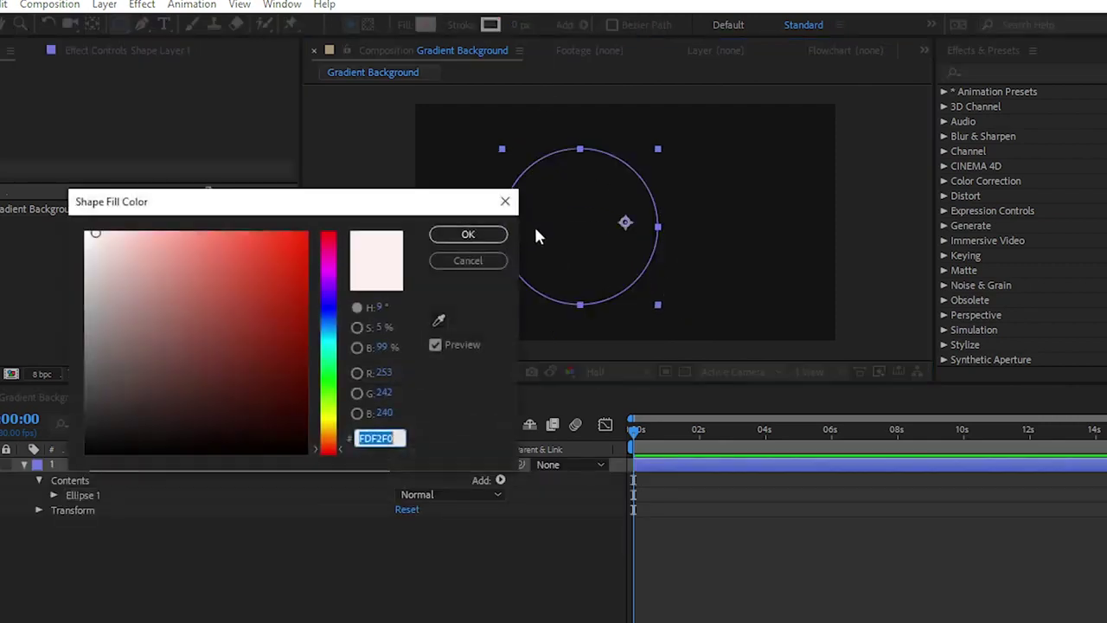
{"action": "left_click", "coordinate": [286, 242]}
{"action": "left_click", "coordinate": [309, 231]}
{"action": "left_click", "coordinate": [469, 235]}
- Apply the Fill effect to the circle, set it to white, and nudge it right
{"action": "left_click", "coordinate": [986, 74]}
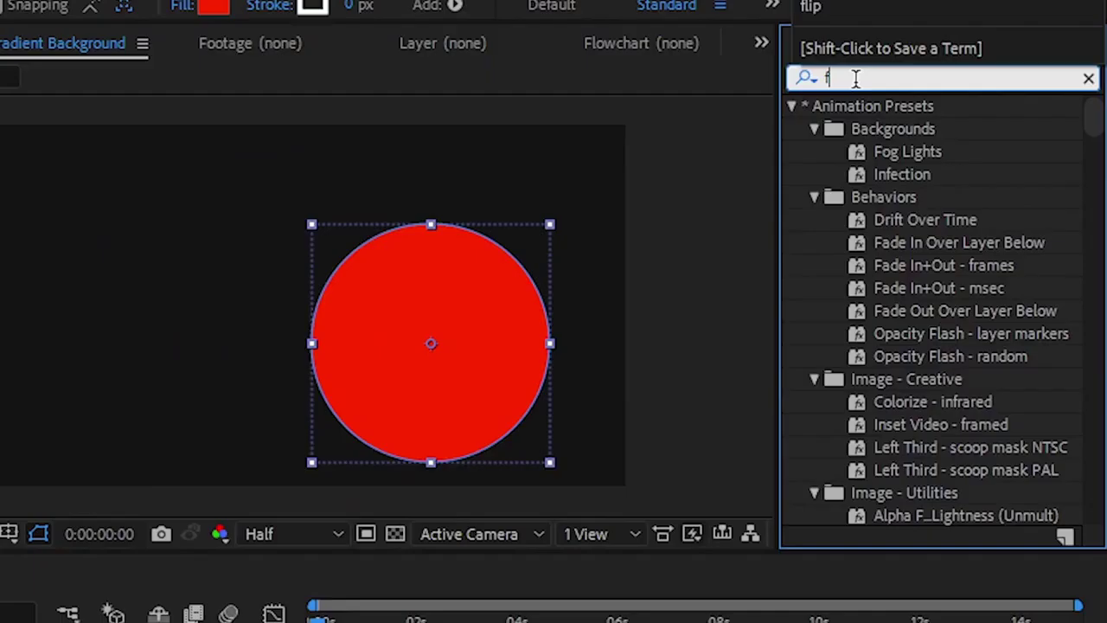
{"action": "type", "text": "fill"}
{"action": "left_click", "coordinate": [989, 183]}
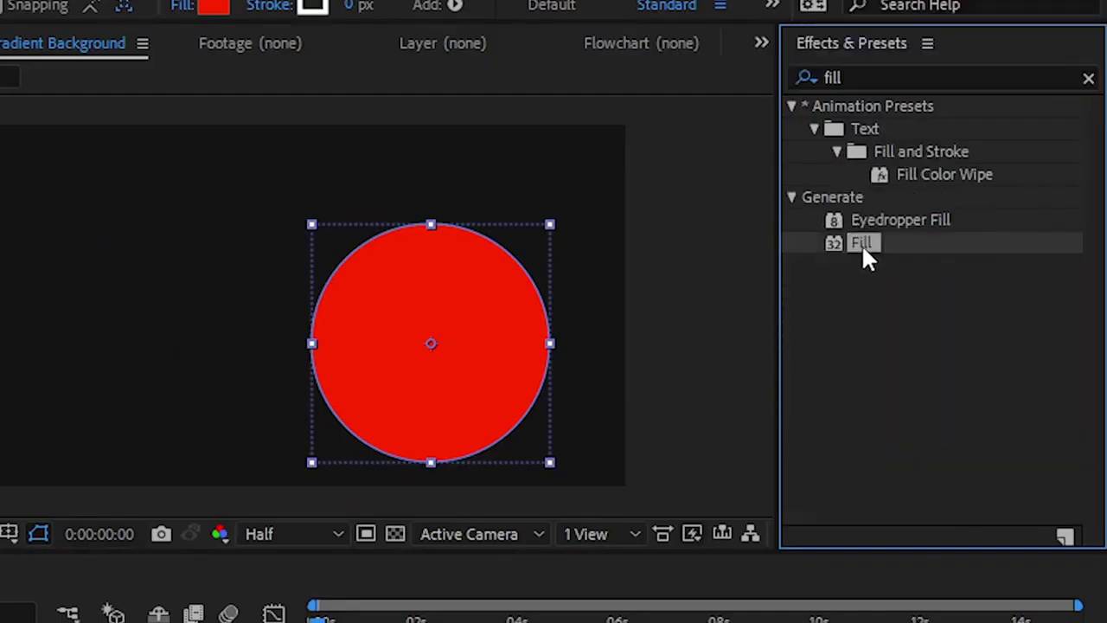
{"action": "left_click_drag", "start_coordinate": [865, 245], "coordinate": [685, 312]}
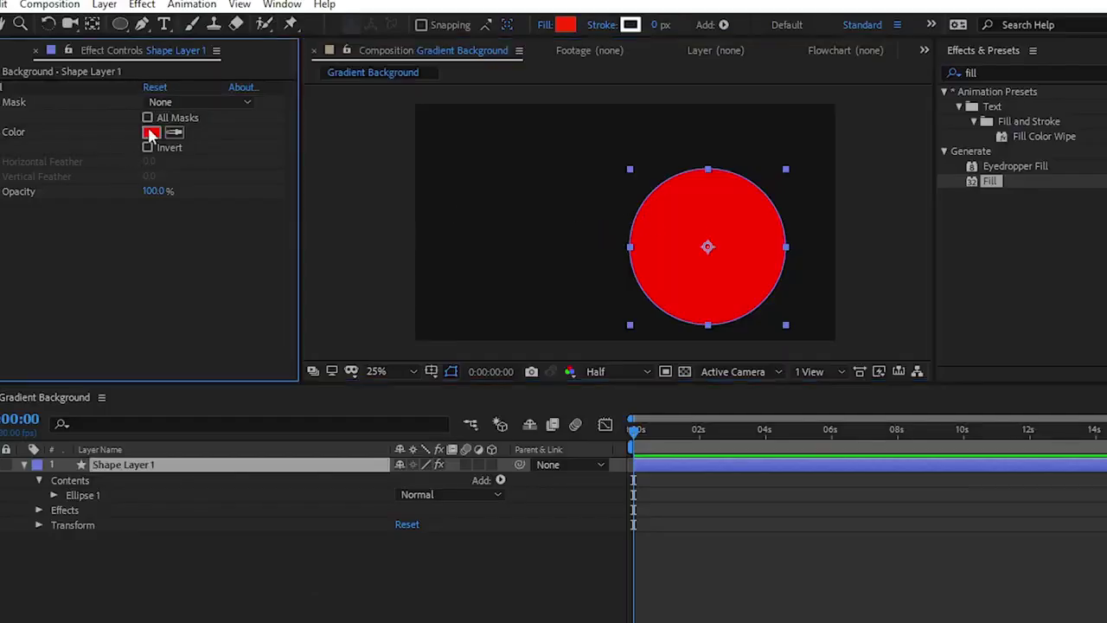
{"action": "left_click", "coordinate": [152, 132]}
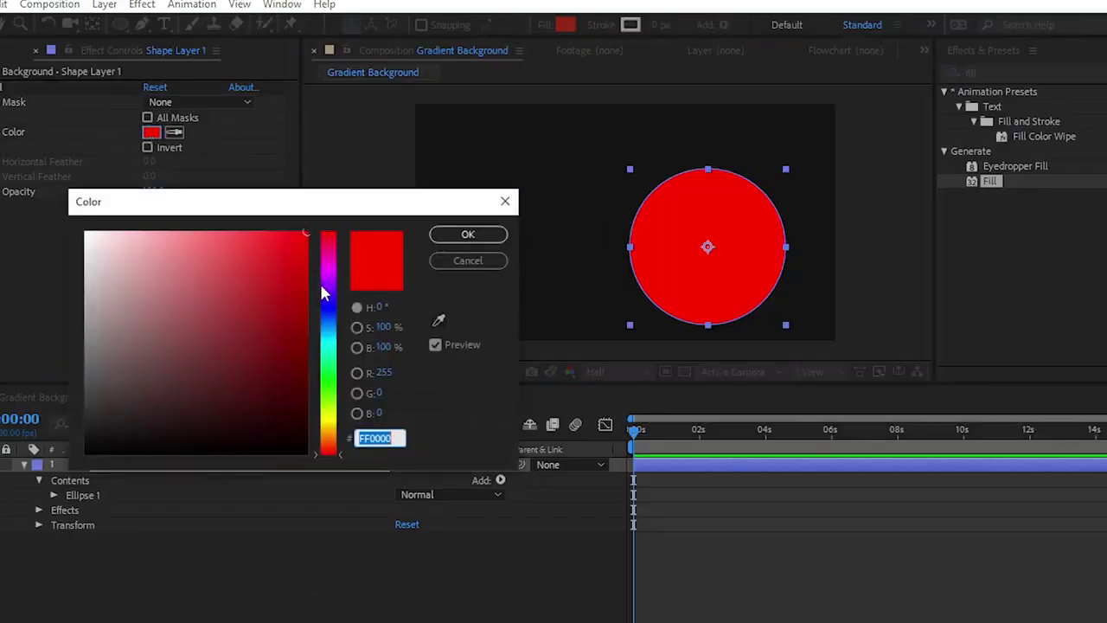
{"action": "left_click_drag", "start_coordinate": [143, 240], "coordinate": [59, 206]}
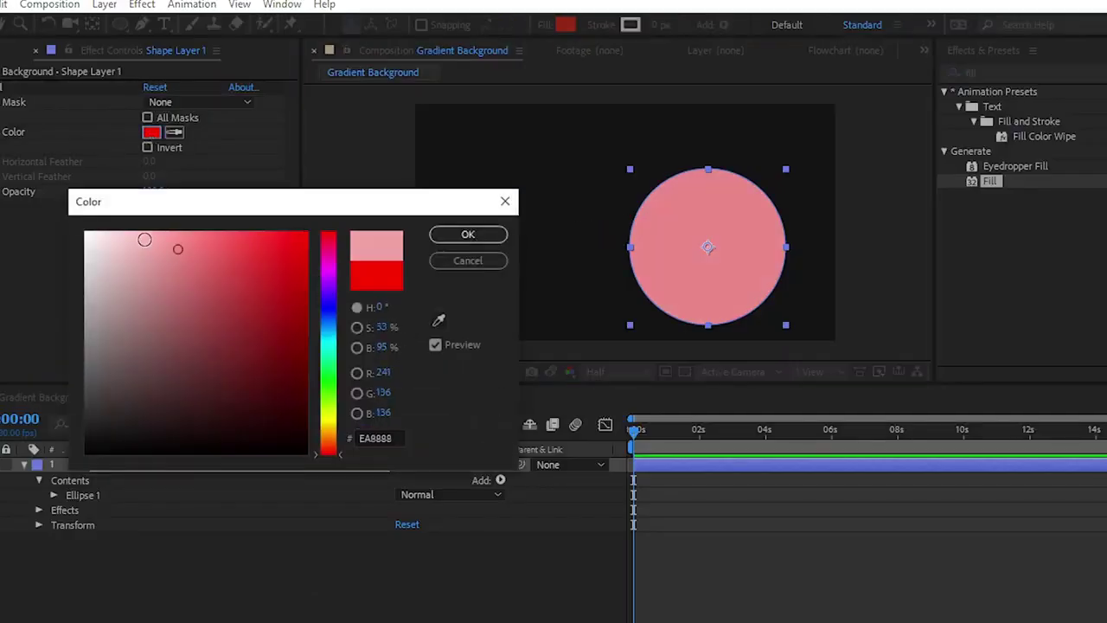
{"action": "left_click", "coordinate": [468, 234]}
{"action": "left_click_drag", "start_coordinate": [743, 241], "coordinate": [754, 243]}
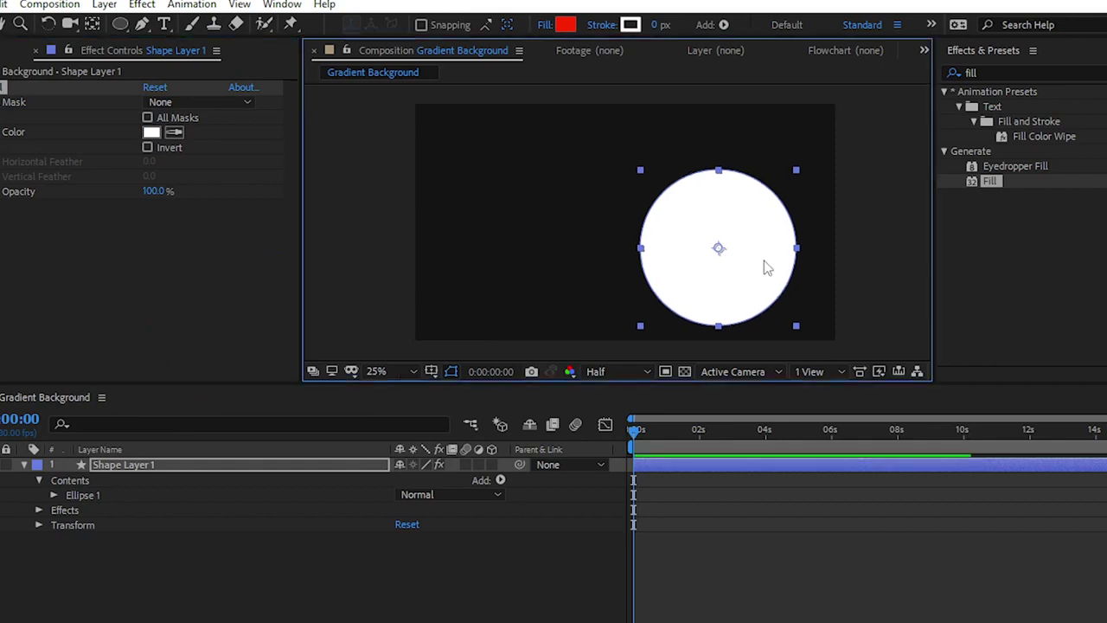
- Add a Drop Shadow to Shape Layer 1 with distance 71 and higher opacity
{"action": "left_click", "coordinate": [997, 74]}
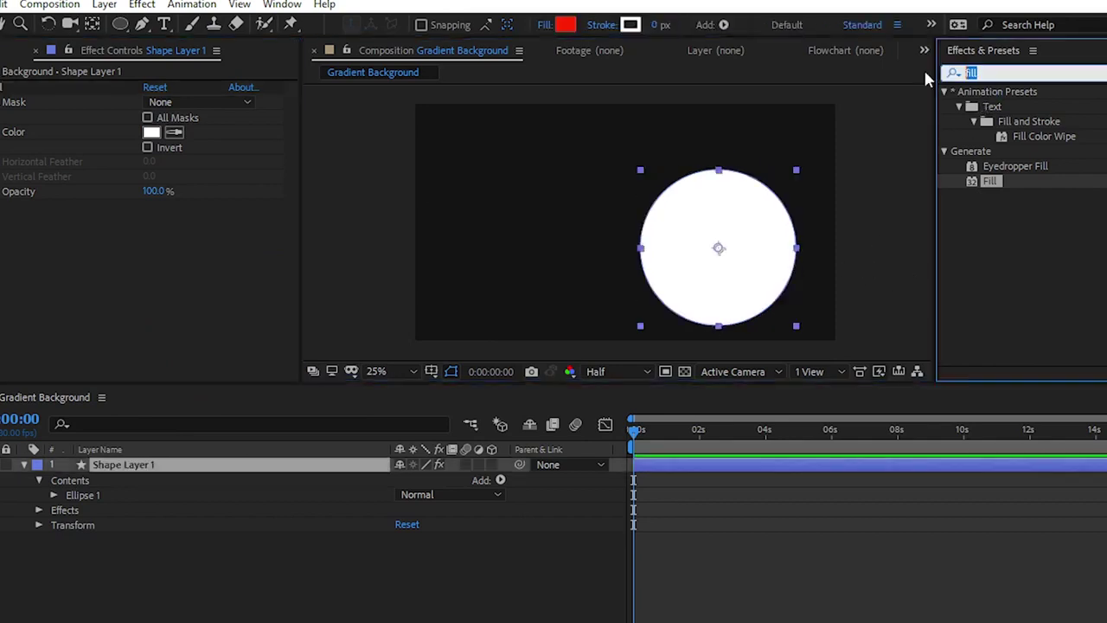
{"action": "type", "text": "drop"}
{"action": "left_click_drag", "start_coordinate": [1018, 257], "coordinate": [702, 207]}
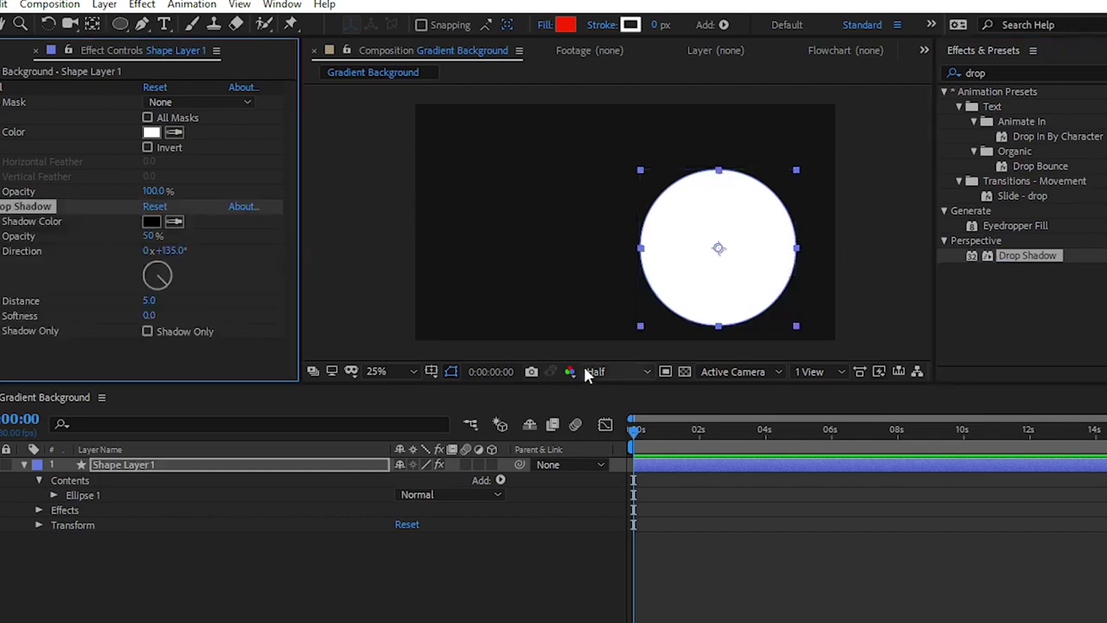
{"action": "left_click_drag", "start_coordinate": [147, 301], "coordinate": [207, 306]}
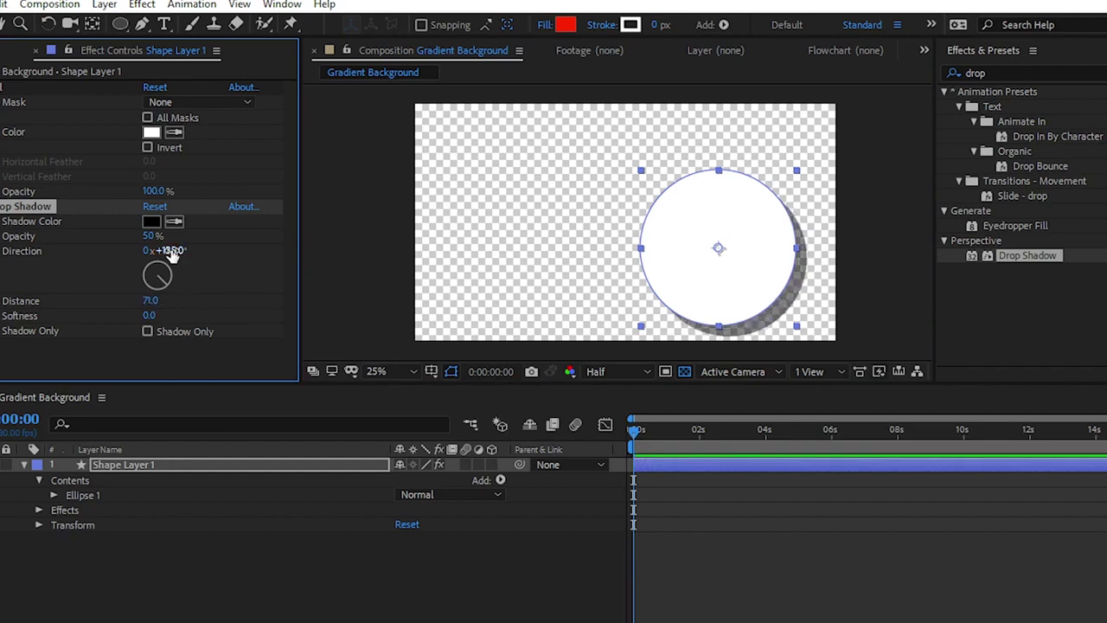
{"action": "left_click_drag", "start_coordinate": [151, 247], "coordinate": [254, 256]}
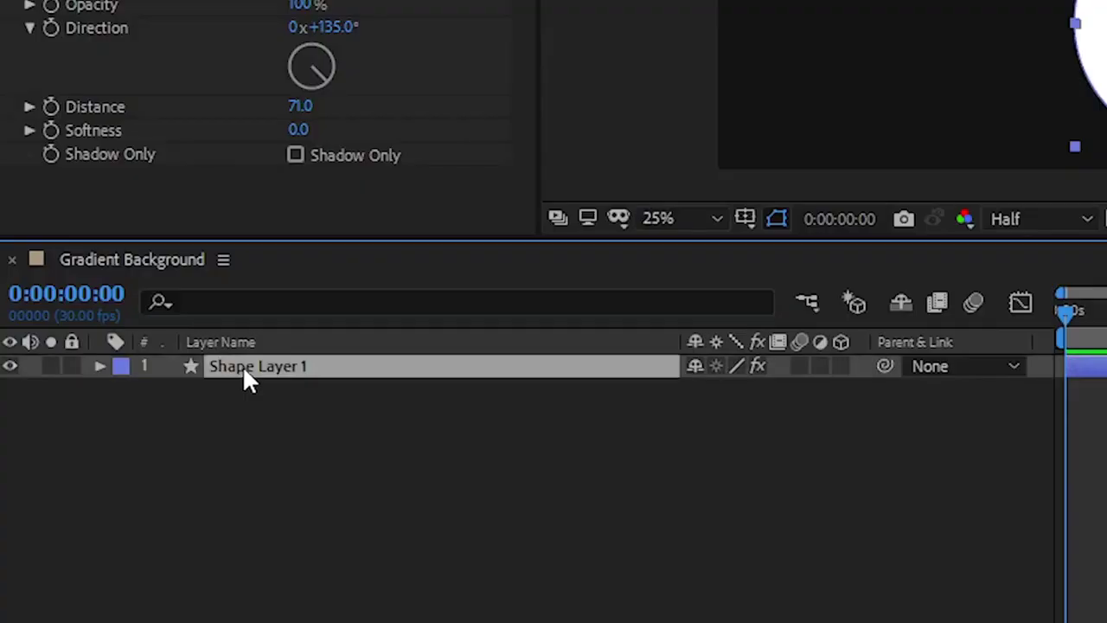
- Duplicate the circle layer and shrink Shape Layer 2 to 56% scale
{"action": "key", "text": "ctrl+d"}
{"action": "key", "text": "ctrl+d"}
{"action": "key", "text": "ctrl+d"}
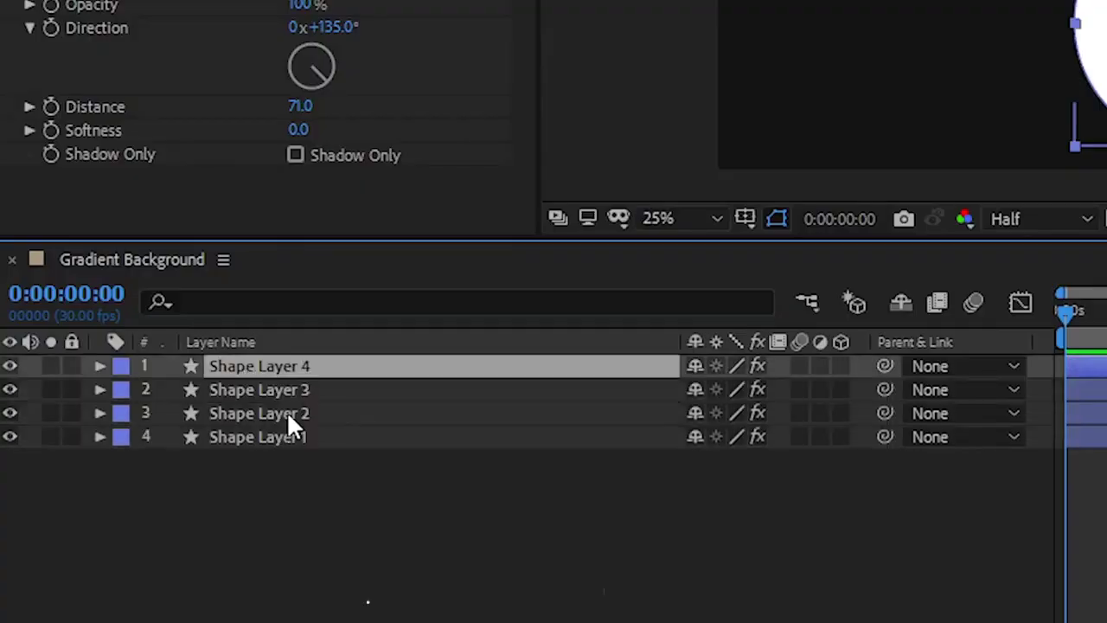
{"action": "key", "text": "ctrl+d"}
{"action": "left_click", "coordinate": [297, 441]}
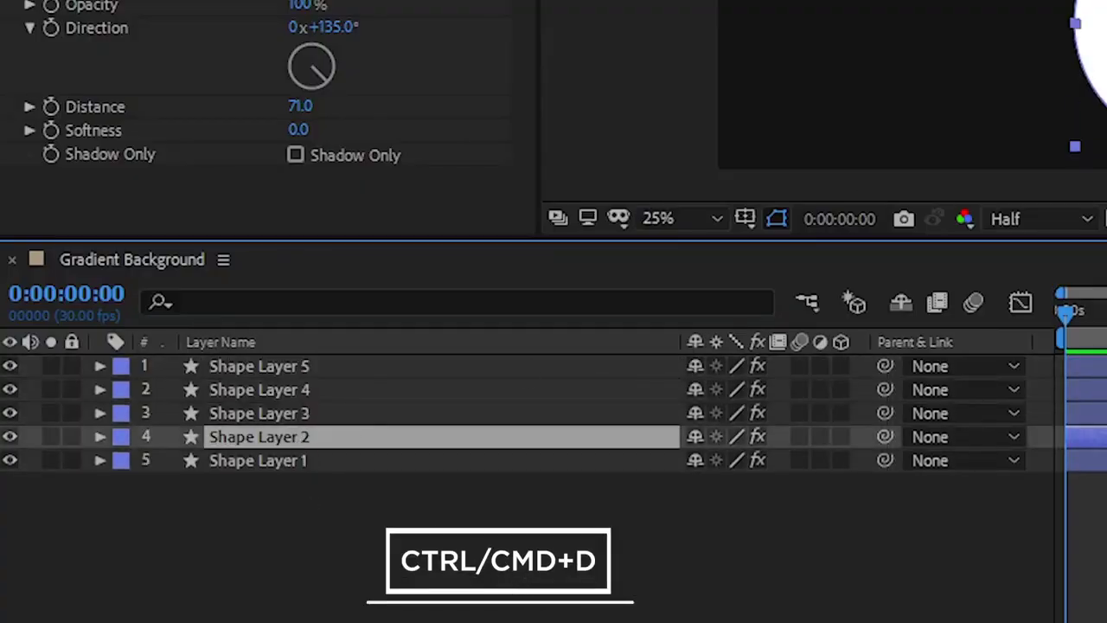
{"action": "left_click_drag", "start_coordinate": [1103, 76], "coordinate": [895, 45]}
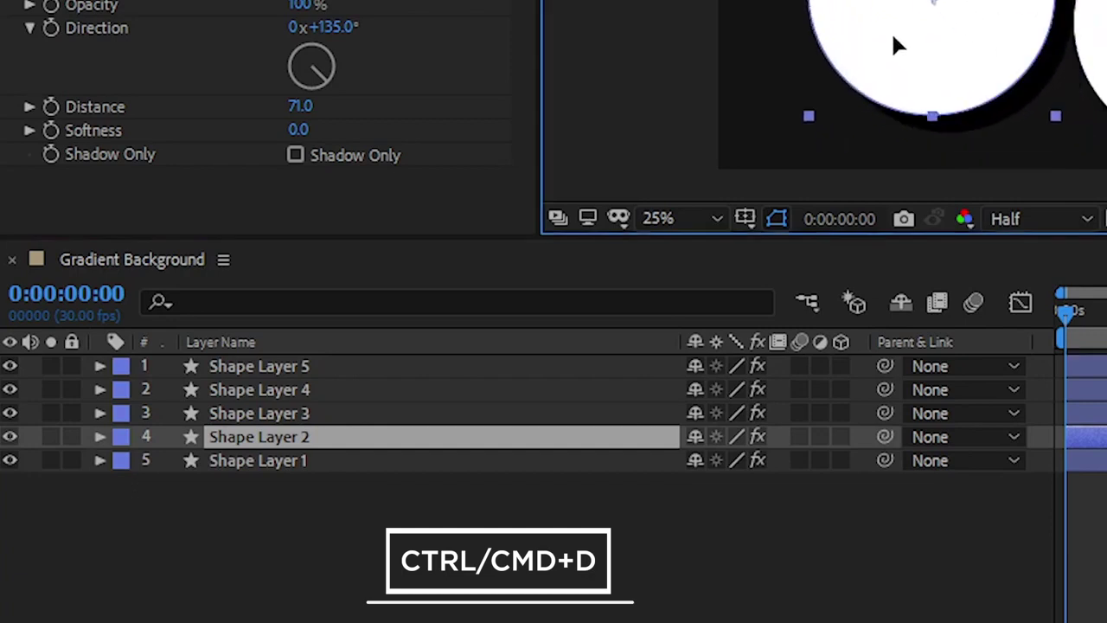
{"action": "key", "text": "s"}
{"action": "left_click_drag", "start_coordinate": [430, 523], "coordinate": [406, 523]}
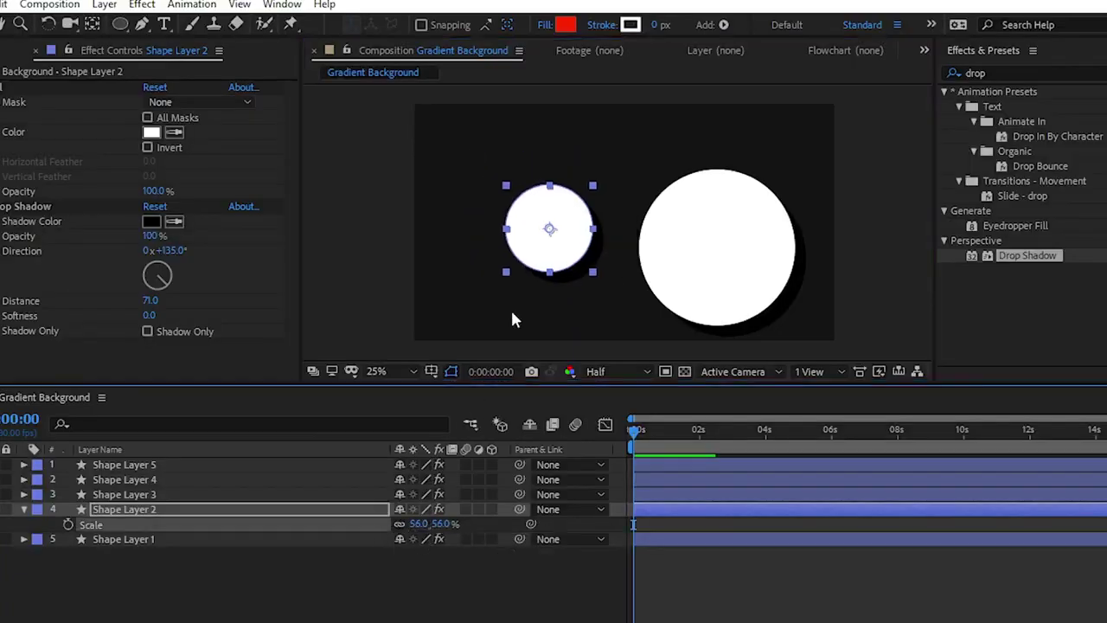
- Scatter the circles across the comp, placing the small one beside the big one
{"action": "mouse_move", "coordinate": [546, 243]}
{"action": "left_mouse_down"}
{"action": "mouse_move", "coordinate": [593, 272]}
{"action": "mouse_move", "coordinate": [570, 306]}
{"action": "mouse_move", "coordinate": [604, 320]}
{"action": "left_mouse_up"}
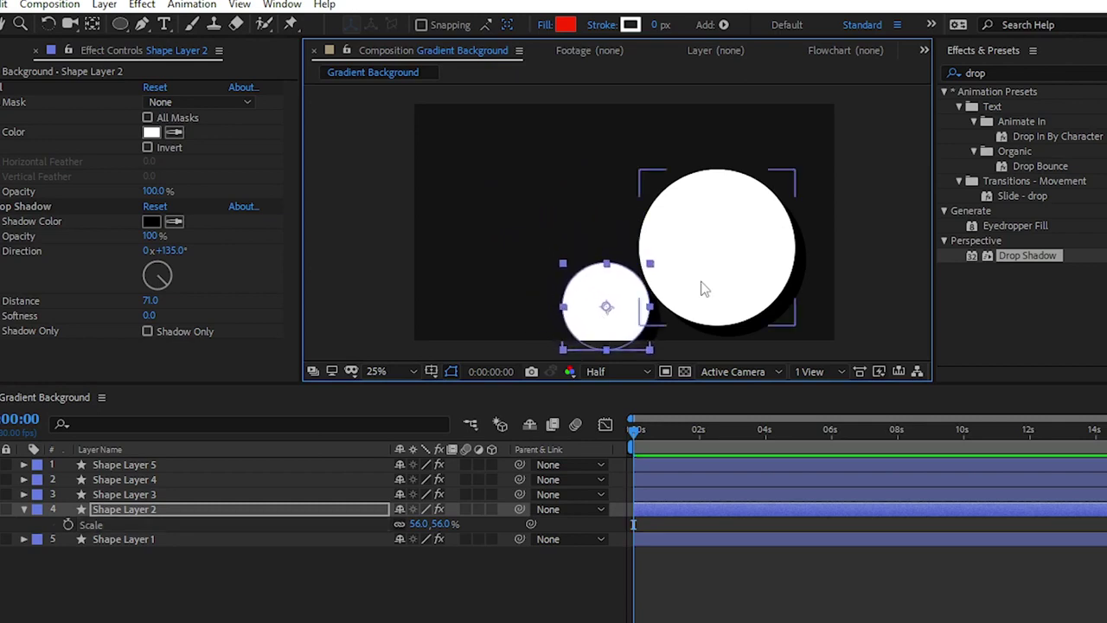
{"action": "mouse_move", "coordinate": [704, 291]}
{"action": "left_mouse_down"}
{"action": "mouse_move", "coordinate": [816, 317]}
{"action": "mouse_move", "coordinate": [792, 158]}
{"action": "mouse_move", "coordinate": [840, 138]}
{"action": "mouse_move", "coordinate": [378, 146]}
{"action": "left_mouse_up"}
{"action": "mouse_move", "coordinate": [667, 211]}
{"action": "left_mouse_down"}
{"action": "mouse_move", "coordinate": [569, 154]}
{"action": "mouse_move", "coordinate": [560, 102]}
{"action": "left_mouse_up"}
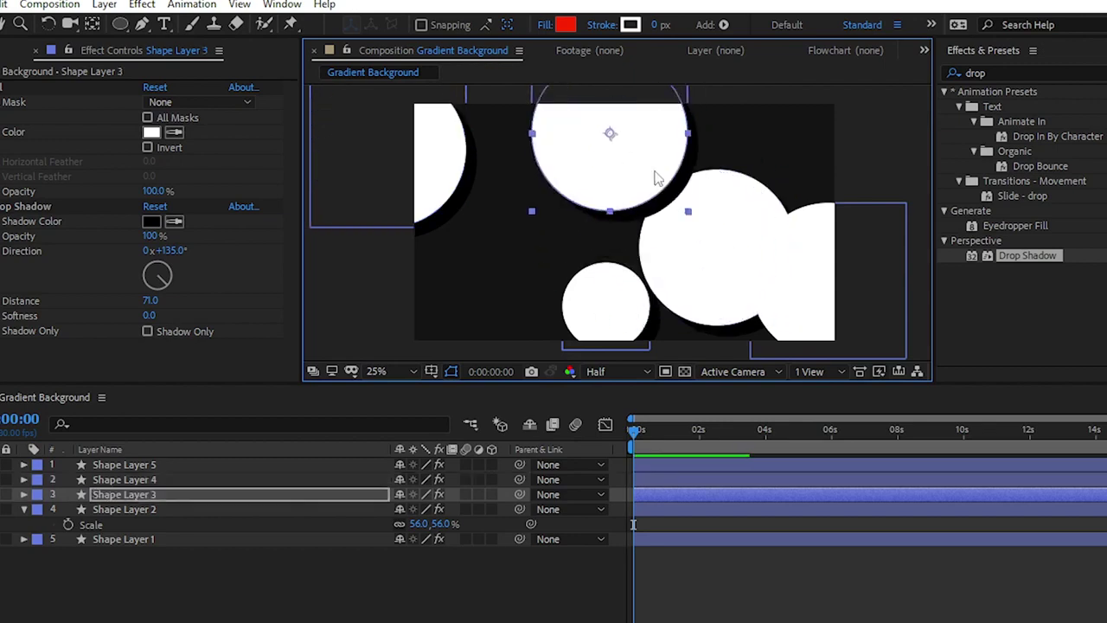
{"action": "left_click_drag", "start_coordinate": [673, 260], "coordinate": [403, 316]}
{"action": "left_click_drag", "start_coordinate": [595, 326], "coordinate": [677, 299]}
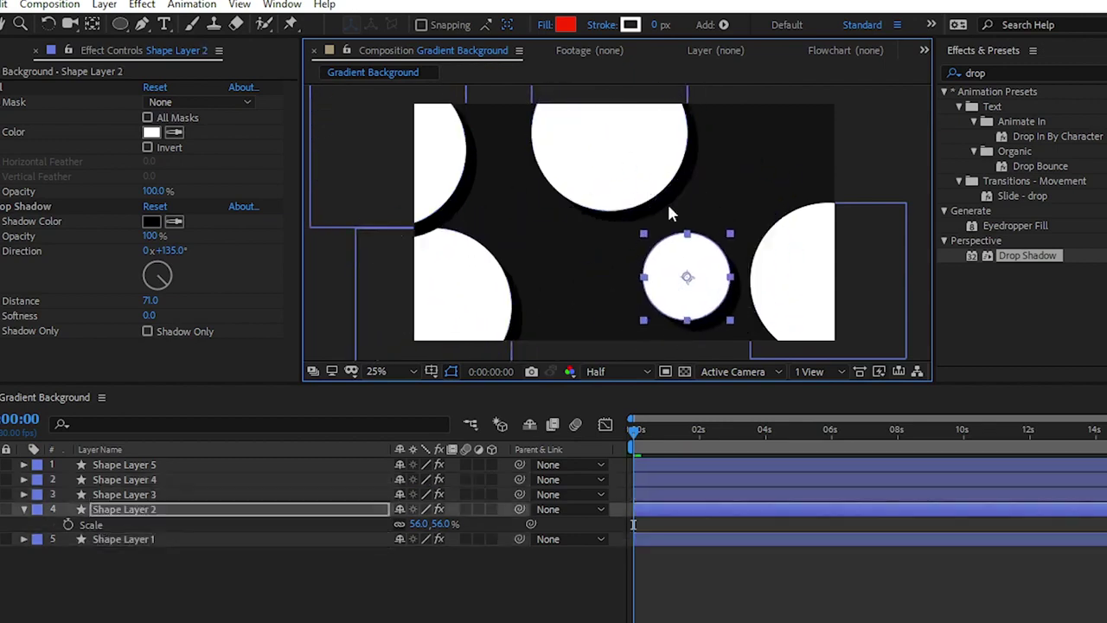
{"action": "left_click_drag", "start_coordinate": [667, 202], "coordinate": [751, 206]}
{"action": "left_click_drag", "start_coordinate": [479, 299], "coordinate": [571, 317]}
{"action": "left_click", "coordinate": [697, 304]}
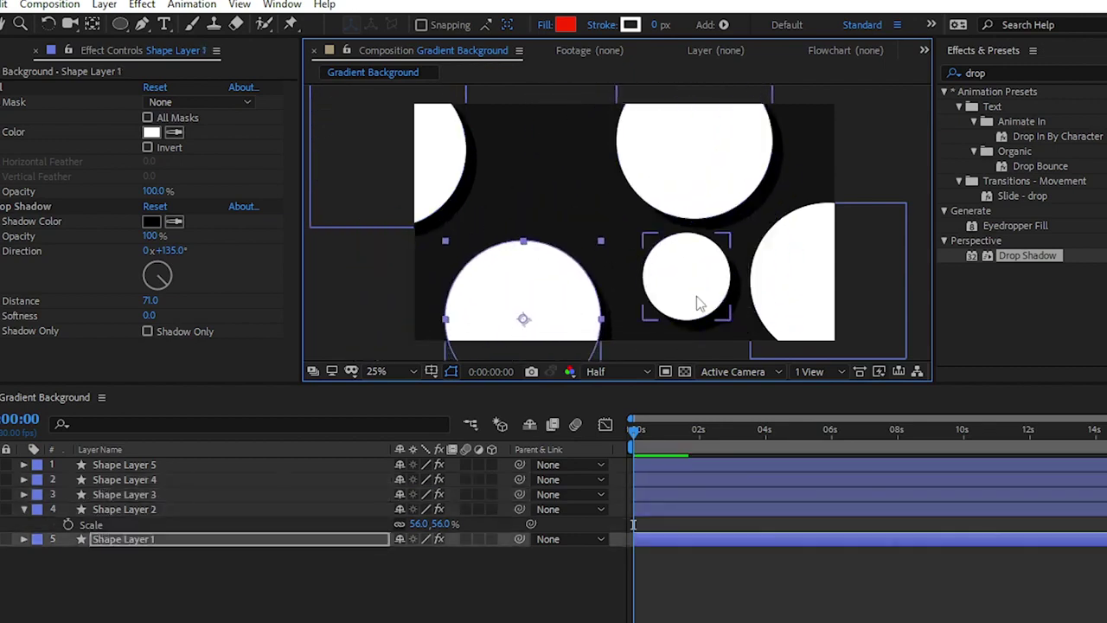
{"action": "mouse_move", "coordinate": [697, 304]}
{"action": "left_mouse_down"}
{"action": "mouse_move", "coordinate": [663, 276]}
{"action": "mouse_move", "coordinate": [662, 290]}
{"action": "left_mouse_up"}
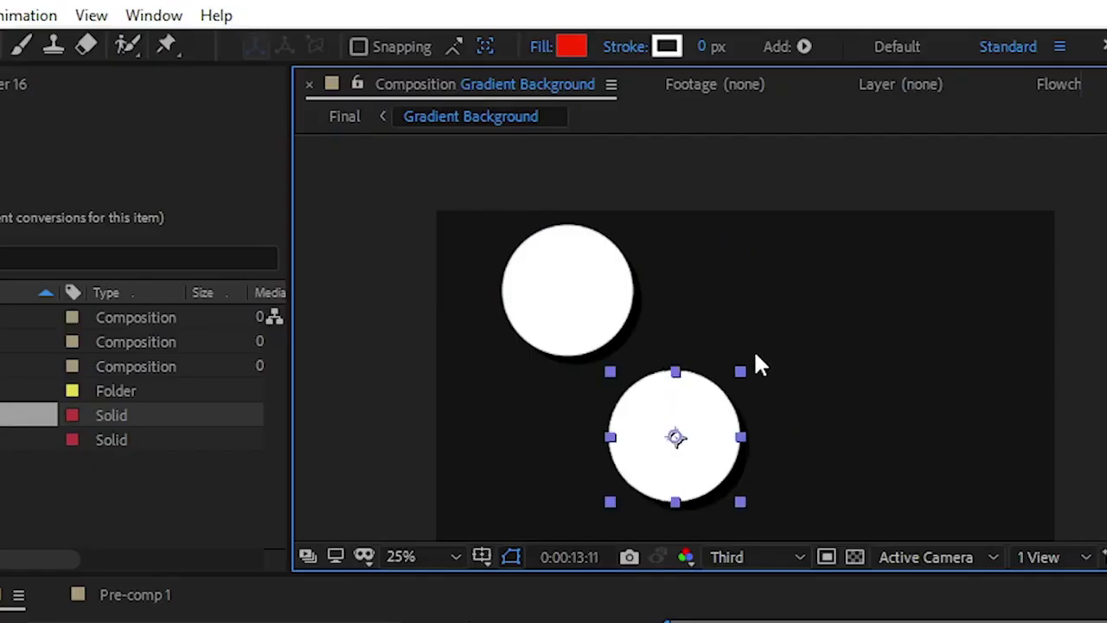
- Move circles to the right and past the composition's left side
{"action": "left_click_drag", "start_coordinate": [669, 479], "coordinate": [914, 363]}
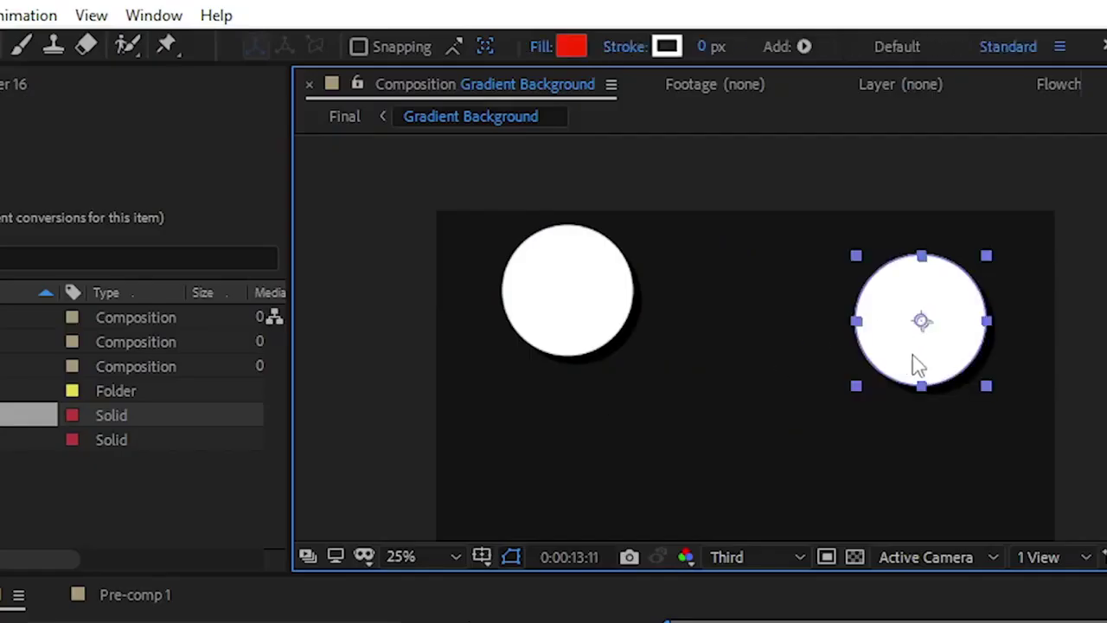
{"action": "key", "text": "comma"}
{"action": "left_click_drag", "start_coordinate": [608, 299], "coordinate": [484, 298]}
{"action": "mouse_move", "coordinate": [692, 390]}
{"action": "left_mouse_down"}
{"action": "mouse_move", "coordinate": [465, 395]}
{"action": "mouse_move", "coordinate": [426, 363]}
{"action": "left_mouse_up"}
{"action": "mouse_move", "coordinate": [679, 319]}
{"action": "left_mouse_down"}
{"action": "mouse_move", "coordinate": [522, 386]}
{"action": "mouse_move", "coordinate": [579, 292]}
{"action": "left_mouse_up"}
{"action": "left_click_drag", "start_coordinate": [523, 380], "coordinate": [594, 384]}
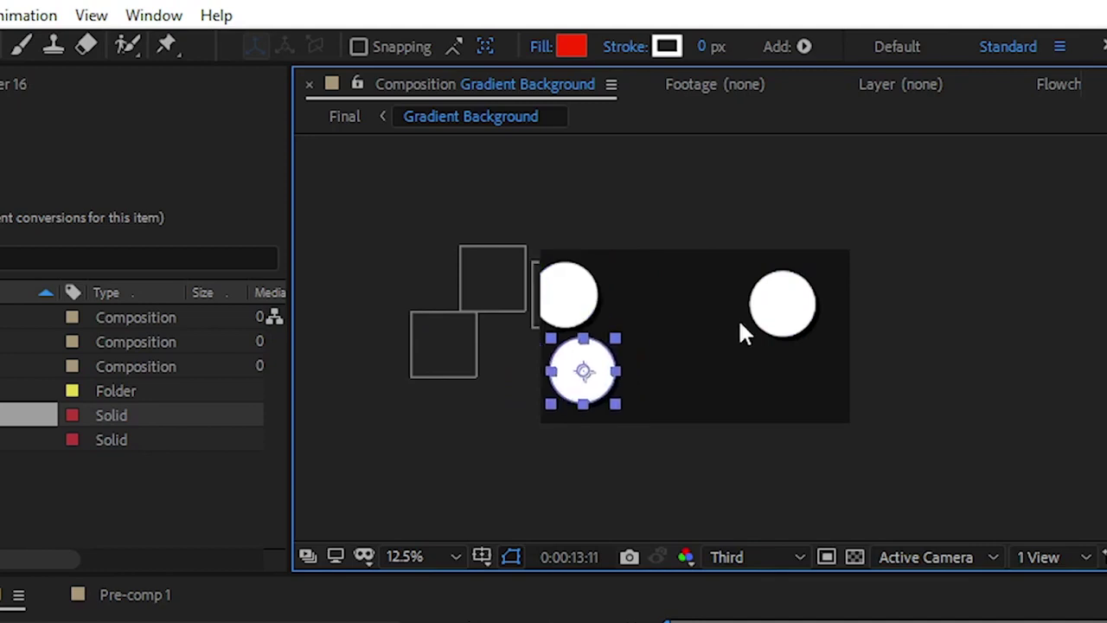
{"action": "left_click_drag", "start_coordinate": [873, 370], "coordinate": [991, 401]}
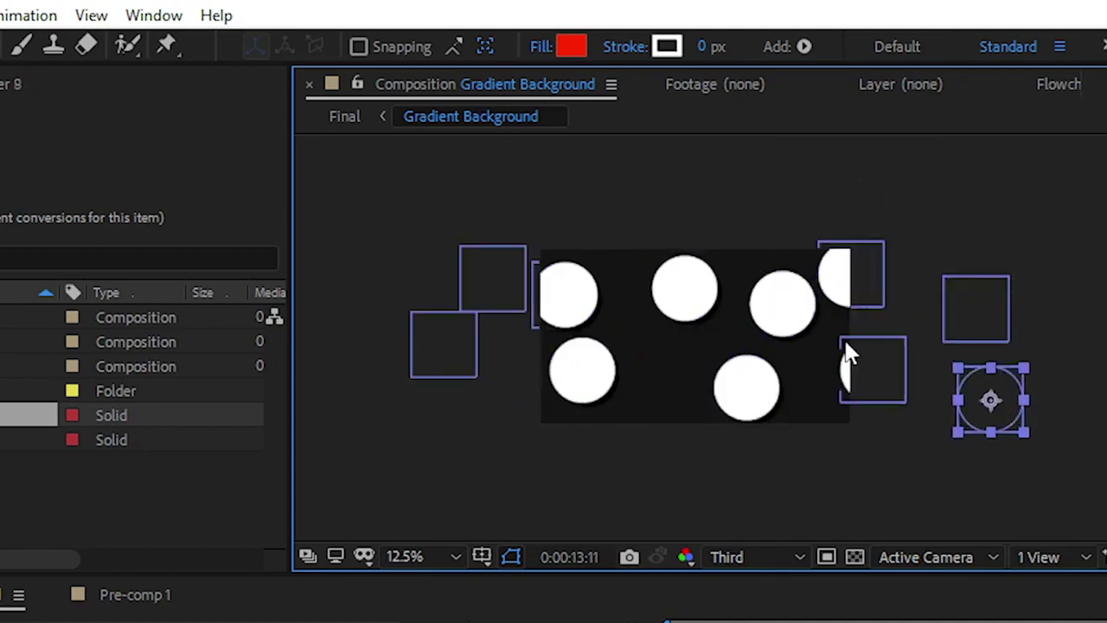
{"action": "scroll", "coordinate": [725, 358], "scroll_direction": "down", "scroll_amount": 2}
{"action": "scroll", "coordinate": [613, 375], "scroll_direction": "up", "scroll_amount": 1}
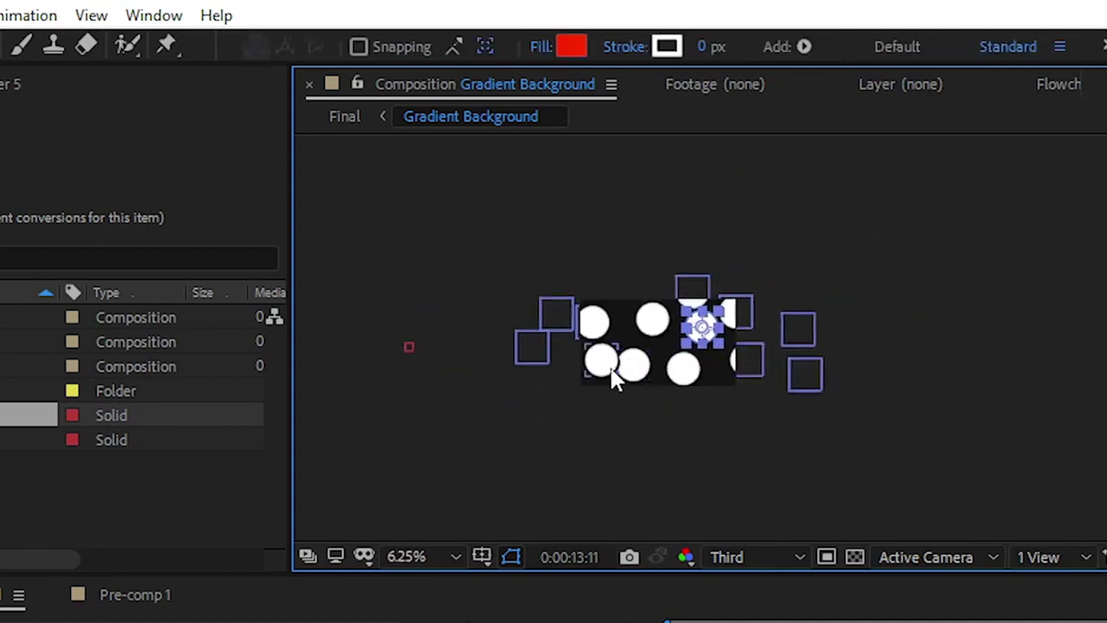
- Reposition more circles along the left edge and within the frame
{"action": "left_click", "coordinate": [606, 367]}
{"action": "scroll", "coordinate": [608, 375], "scroll_direction": "up", "scroll_amount": 1}
{"action": "left_click_drag", "start_coordinate": [502, 402], "coordinate": [479, 400]}
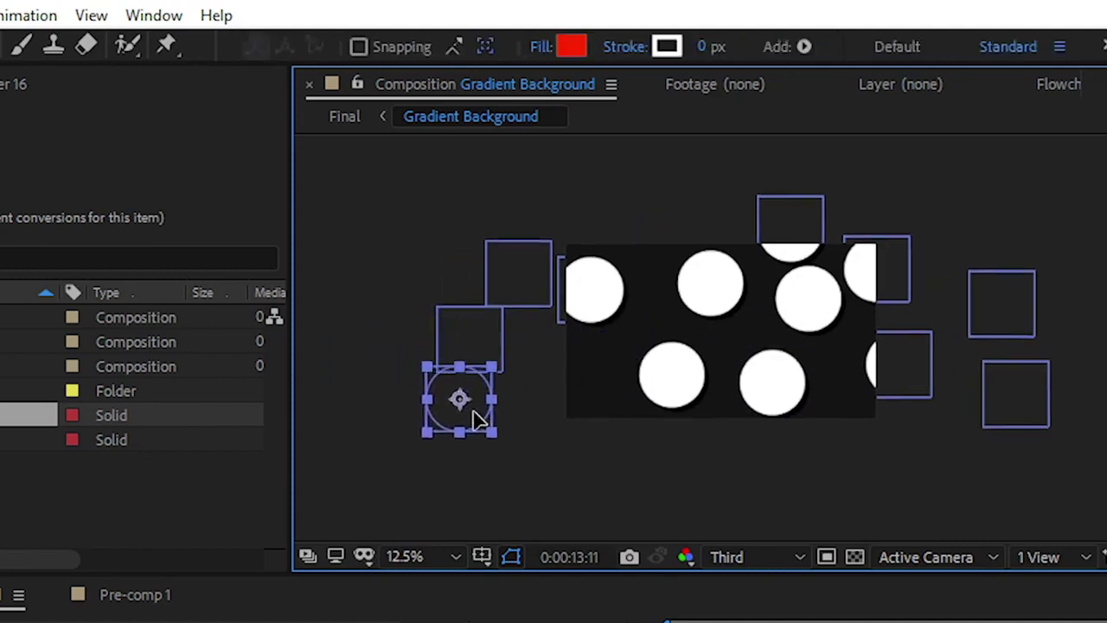
{"action": "left_click_drag", "start_coordinate": [672, 376], "coordinate": [576, 375]}
{"action": "left_click_drag", "start_coordinate": [593, 288], "coordinate": [611, 314]}
{"action": "left_click_drag", "start_coordinate": [472, 338], "coordinate": [462, 326]}
{"action": "left_click_drag", "start_coordinate": [776, 394], "coordinate": [653, 389]}
{"action": "mouse_move", "coordinate": [709, 281]}
{"action": "left_mouse_down"}
{"action": "mouse_move", "coordinate": [662, 264]}
{"action": "mouse_move", "coordinate": [764, 363]}
{"action": "mouse_move", "coordinate": [858, 406]}
{"action": "left_mouse_up"}
{"action": "scroll", "coordinate": [692, 345], "scroll_direction": "right", "scroll_amount": 3}
- Pull the stacked circles apart and push some outside the frame on the right
{"action": "left_click_drag", "start_coordinate": [734, 395], "coordinate": [484, 309]}
{"action": "left_click_drag", "start_coordinate": [558, 289], "coordinate": [577, 311]}
{"action": "mouse_move", "coordinate": [712, 311]}
{"action": "left_mouse_down"}
{"action": "mouse_move", "coordinate": [914, 314]}
{"action": "mouse_move", "coordinate": [865, 269]}
{"action": "left_mouse_up"}
{"action": "left_click_drag", "start_coordinate": [754, 289], "coordinate": [971, 370]}
{"action": "mouse_move", "coordinate": [778, 367]}
{"action": "left_mouse_down"}
{"action": "mouse_move", "coordinate": [720, 326]}
{"action": "mouse_move", "coordinate": [758, 244]}
{"action": "left_mouse_up"}
{"action": "mouse_move", "coordinate": [721, 322]}
{"action": "left_mouse_down"}
{"action": "mouse_move", "coordinate": [815, 333]}
{"action": "mouse_move", "coordinate": [953, 418]}
{"action": "mouse_move", "coordinate": [999, 290]}
{"action": "mouse_move", "coordinate": [907, 307]}
{"action": "mouse_move", "coordinate": [902, 395]}
{"action": "left_mouse_up"}
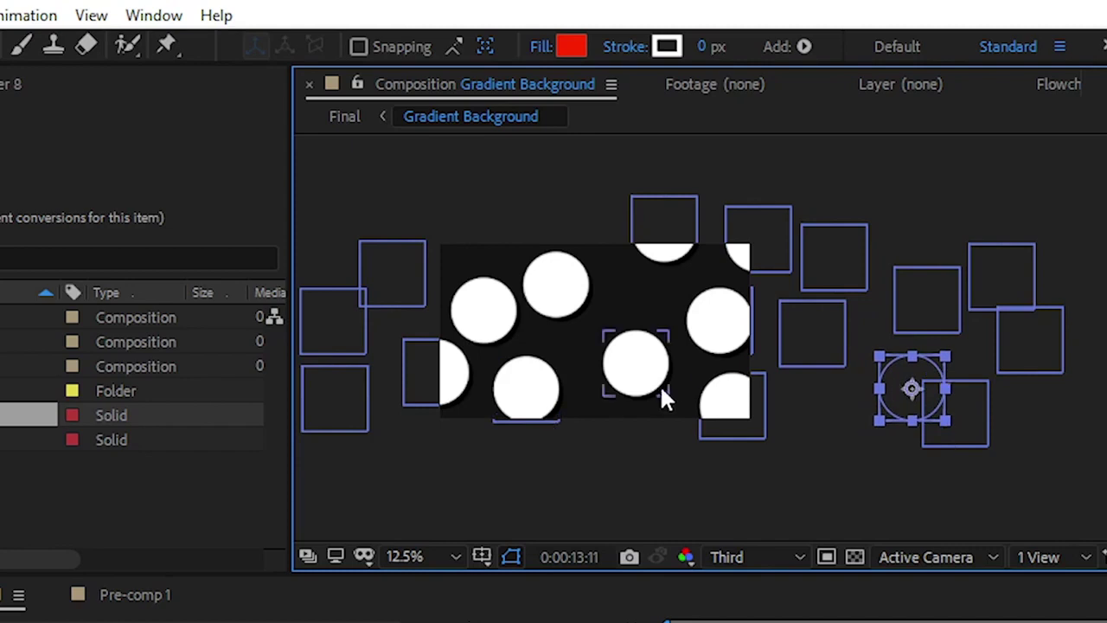
{"action": "left_click_drag", "start_coordinate": [392, 273], "coordinate": [424, 276]}
{"action": "mouse_move", "coordinate": [356, 324]}
{"action": "left_mouse_down"}
{"action": "mouse_move", "coordinate": [356, 313]}
{"action": "mouse_move", "coordinate": [444, 396]}
{"action": "mouse_move", "coordinate": [571, 256]}
{"action": "mouse_move", "coordinate": [640, 373]}
{"action": "mouse_move", "coordinate": [519, 316]}
{"action": "left_mouse_up"}
{"action": "left_click_drag", "start_coordinate": [682, 351], "coordinate": [892, 373]}
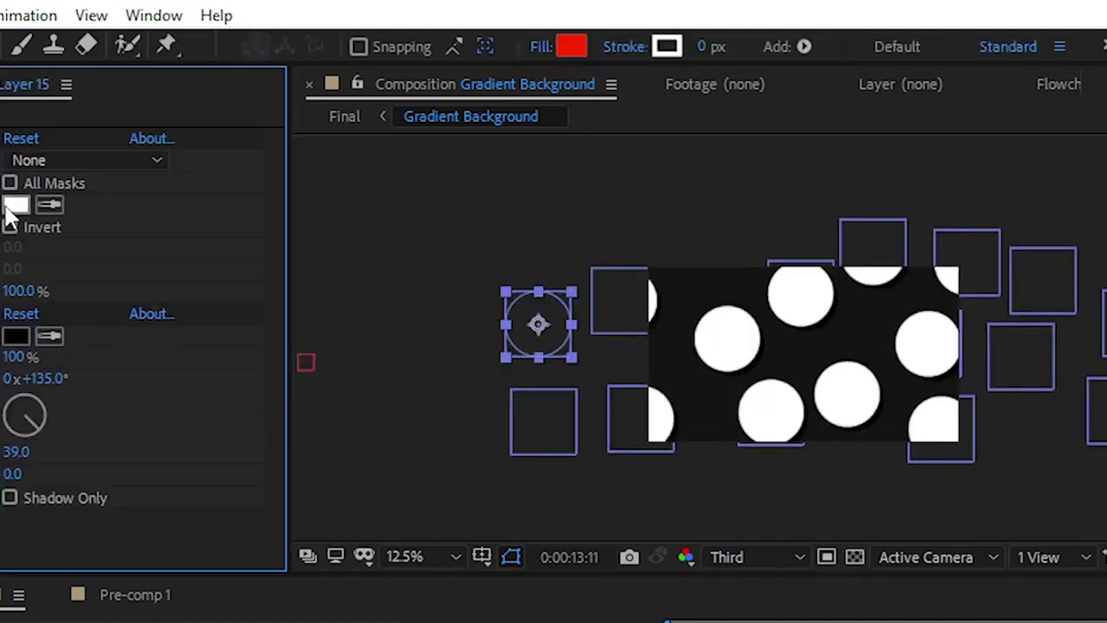
- Check the fill colours of a couple of circles, keeping them white
{"action": "left_click", "coordinate": [16, 204]}
{"action": "left_click", "coordinate": [427, 362]}
{"action": "left_click", "coordinate": [15, 336]}
{"action": "left_click", "coordinate": [124, 440]}
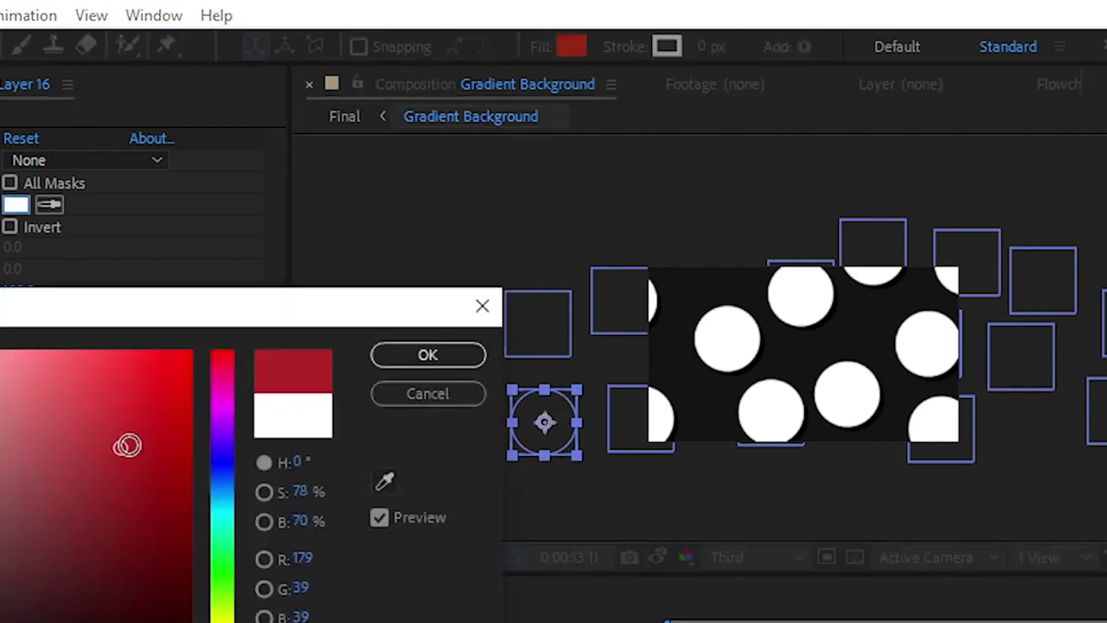
{"action": "left_click", "coordinate": [427, 393]}
{"action": "scroll", "coordinate": [612, 417], "scroll_direction": "up", "scroll_amount": 1}
{"action": "left_click", "coordinate": [12, 336]}
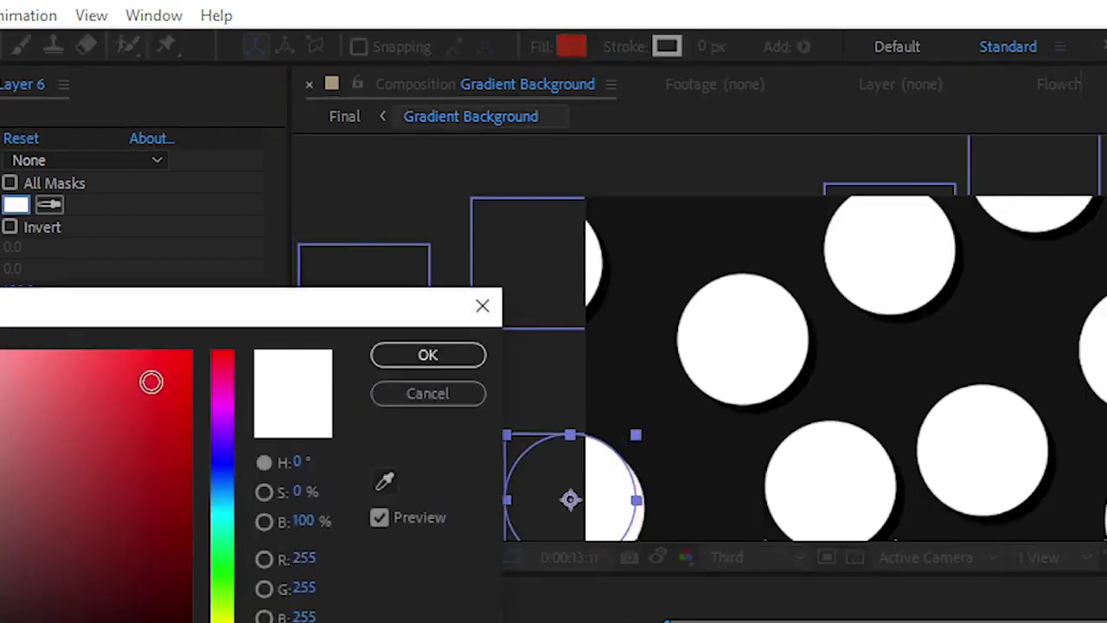
{"action": "left_click", "coordinate": [425, 354]}
- Turn one circle black with a white drop shadow at distance 175
{"action": "left_click", "coordinate": [890, 251]}
{"action": "left_click", "coordinate": [15, 204]}
{"action": "left_click", "coordinate": [427, 355]}
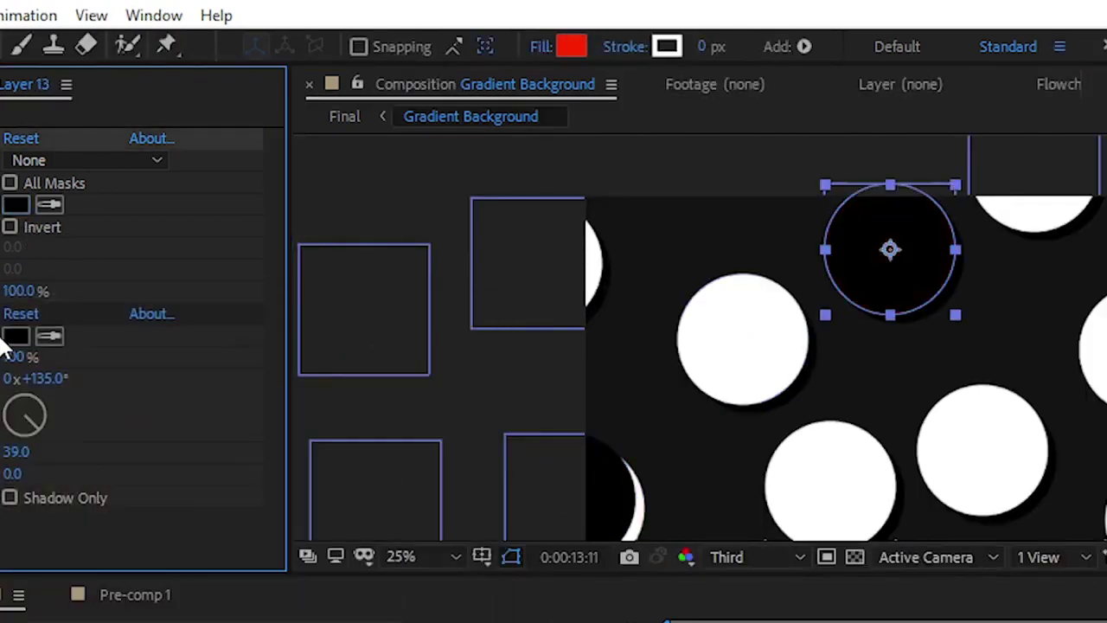
{"action": "left_click", "coordinate": [15, 337]}
{"action": "left_click", "coordinate": [381, 353]}
{"action": "left_click_drag", "start_coordinate": [17, 451], "coordinate": [66, 449]}
- Move circles lower in the frame, to the upper left, and out to the right
{"action": "scroll", "coordinate": [822, 422], "scroll_direction": "down", "scroll_amount": 1}
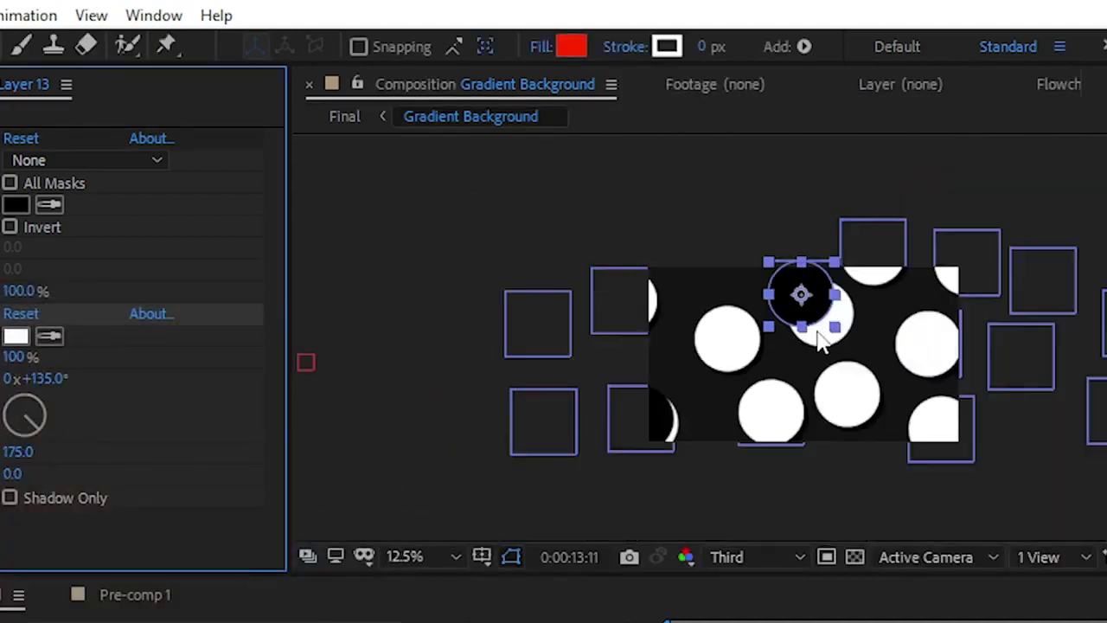
{"action": "scroll", "coordinate": [749, 208], "scroll_direction": "up", "scroll_amount": 1}
{"action": "left_click", "coordinate": [749, 208]}
{"action": "left_click_drag", "start_coordinate": [749, 207], "coordinate": [758, 277]}
{"action": "left_click_drag", "start_coordinate": [860, 358], "coordinate": [401, 185]}
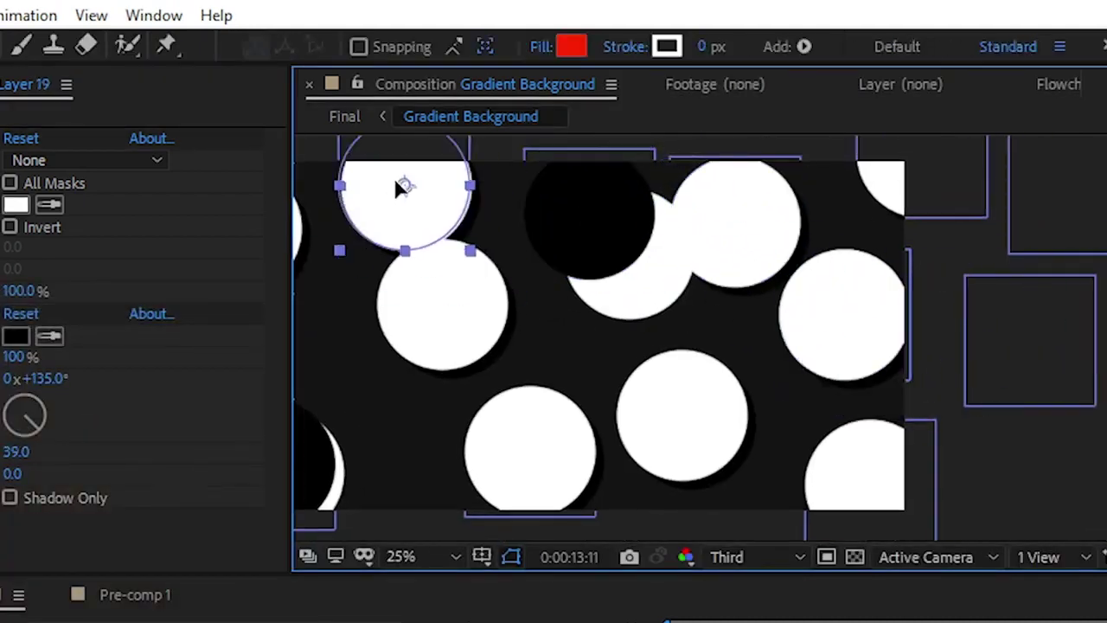
{"action": "scroll", "coordinate": [561, 264], "scroll_direction": "down", "scroll_amount": 1}
{"action": "left_click_drag", "start_coordinate": [560, 263], "coordinate": [895, 412]}
{"action": "mouse_move", "coordinate": [944, 255]}
{"action": "left_mouse_down"}
{"action": "mouse_move", "coordinate": [971, 268]}
{"action": "mouse_move", "coordinate": [1094, 420]}
{"action": "mouse_move", "coordinate": [863, 424]}
{"action": "mouse_move", "coordinate": [931, 411]}
{"action": "left_mouse_up"}
{"action": "left_click_drag", "start_coordinate": [870, 349], "coordinate": [925, 353]}
{"action": "left_click_drag", "start_coordinate": [865, 388], "coordinate": [838, 398]}
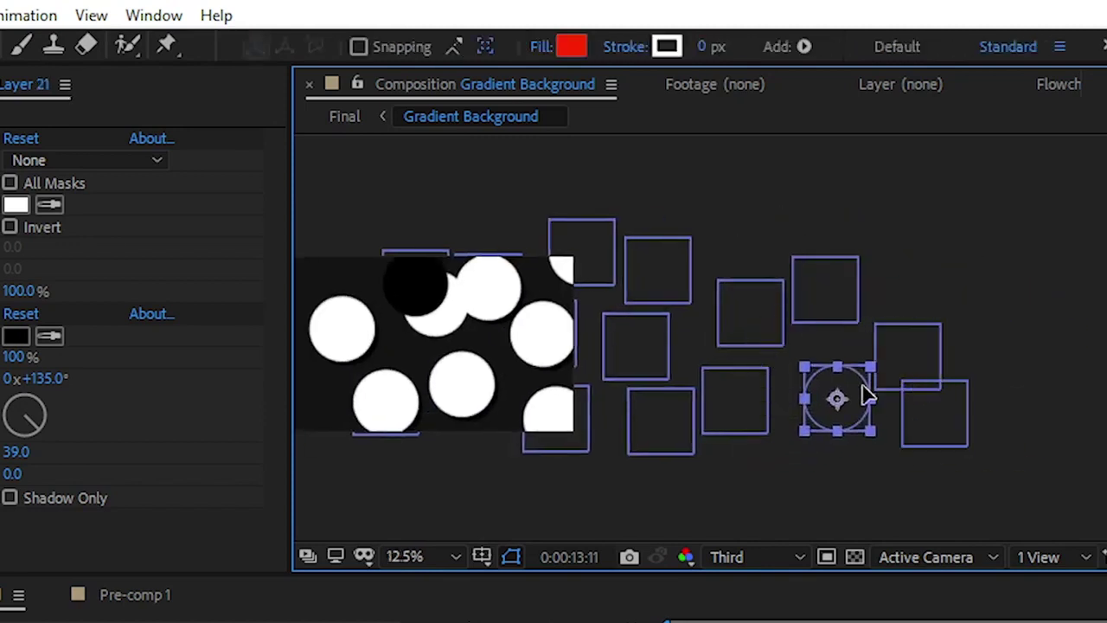
- Shrink several circles, including the lower circle and the black circle
{"action": "left_click", "coordinate": [753, 315]}
{"action": "left_click", "coordinate": [544, 332]}
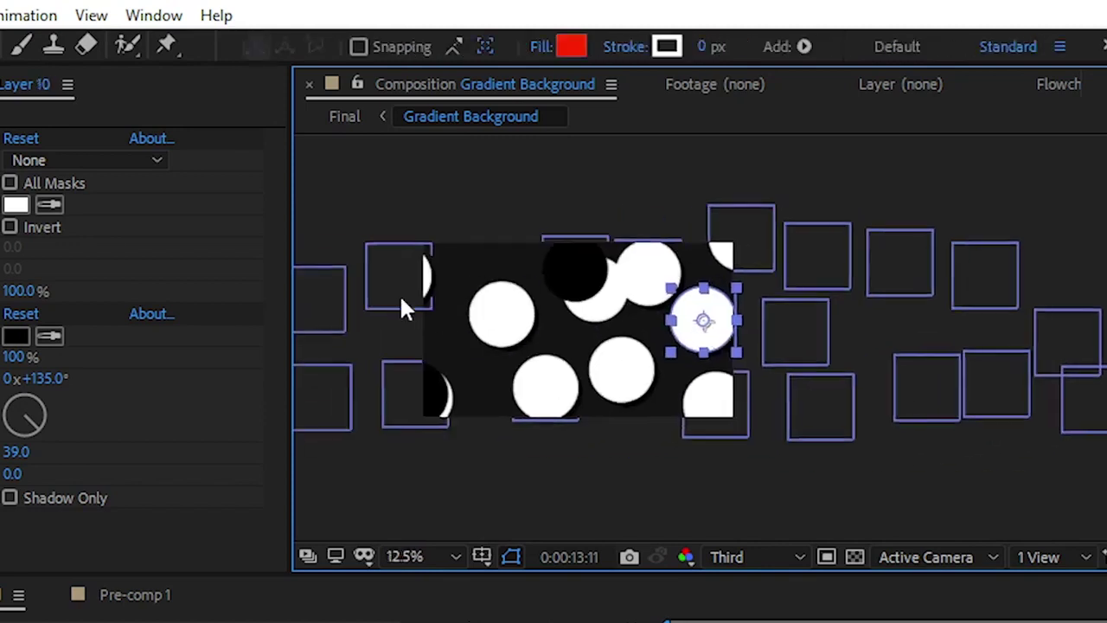
{"action": "scroll", "coordinate": [400, 309], "scroll_direction": "up", "scroll_amount": 1}
{"action": "left_click", "coordinate": [605, 326]}
{"action": "left_click_drag", "start_coordinate": [670, 260], "coordinate": [647, 285]}
{"action": "left_click", "coordinate": [727, 450]}
{"action": "left_click_drag", "start_coordinate": [758, 407], "coordinate": [731, 434]}
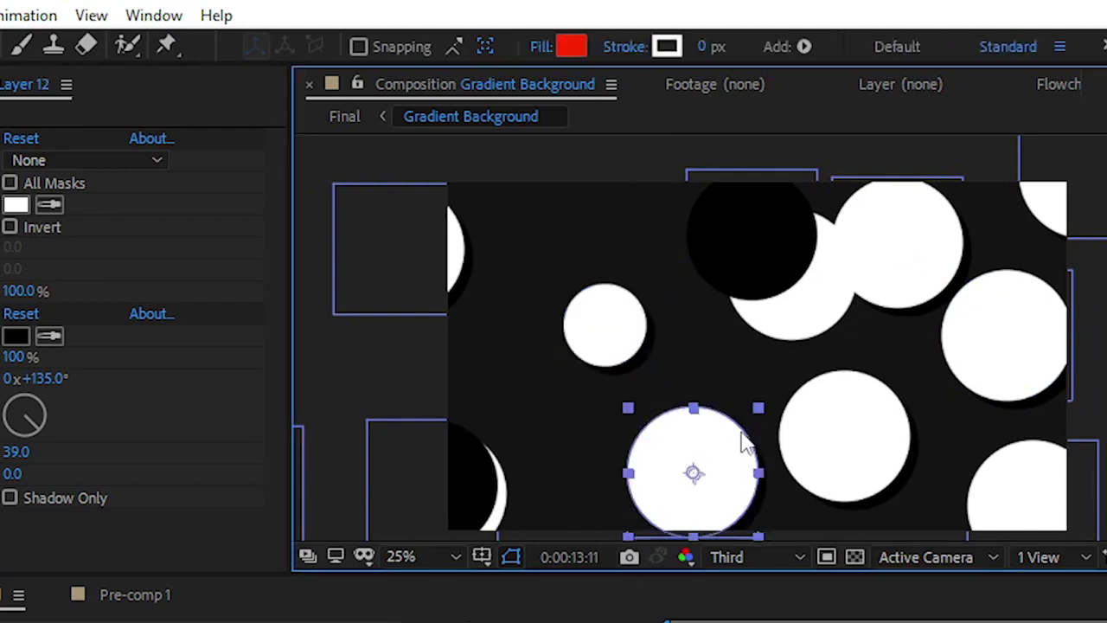
{"action": "left_click", "coordinate": [794, 253]}
{"action": "left_click_drag", "start_coordinate": [818, 301], "coordinate": [783, 275]}
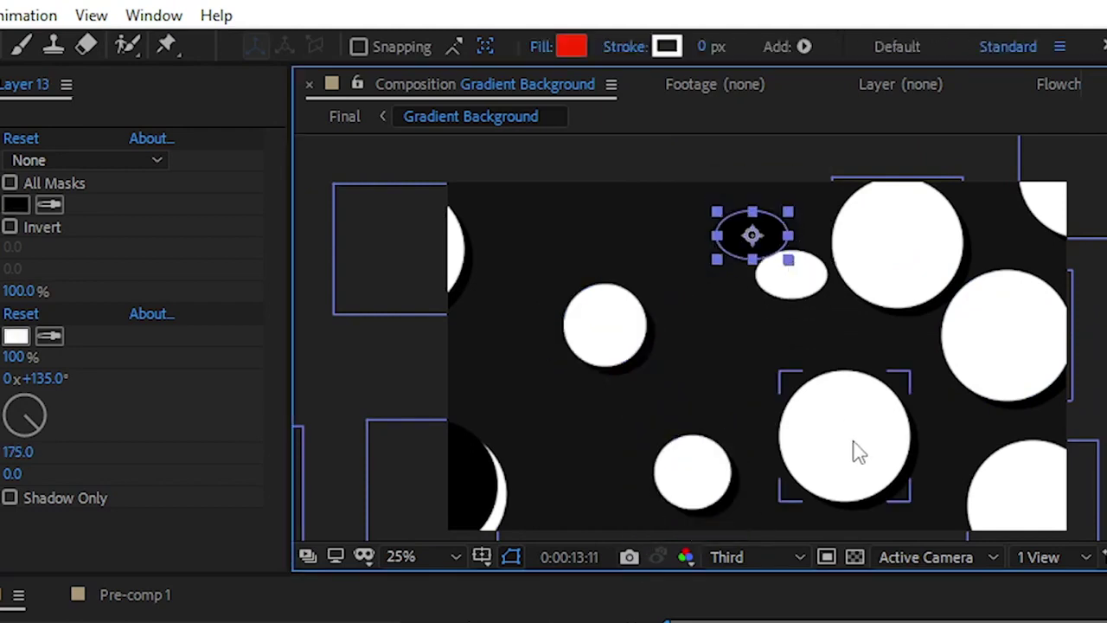
- Rescale the black circle to a medium size and enlarge the lower white circle
{"action": "left_click", "coordinate": [917, 285]}
{"action": "key", "text": "ctrl+z"}
{"action": "left_click", "coordinate": [800, 290]}
{"action": "left_click_drag", "start_coordinate": [820, 302], "coordinate": [806, 290]}
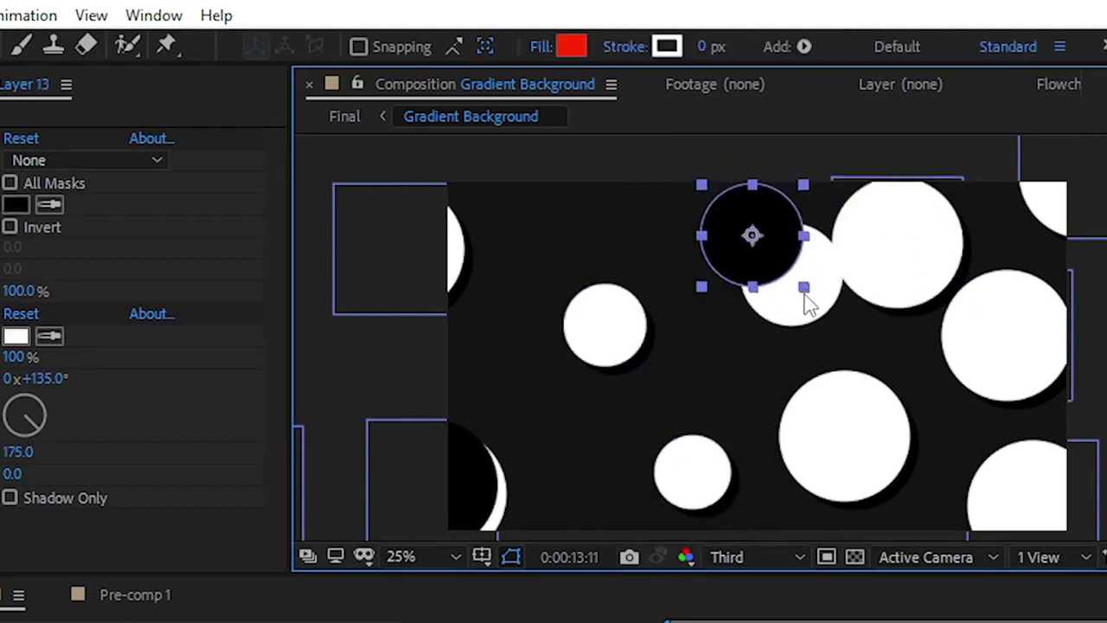
{"action": "left_click", "coordinate": [915, 381]}
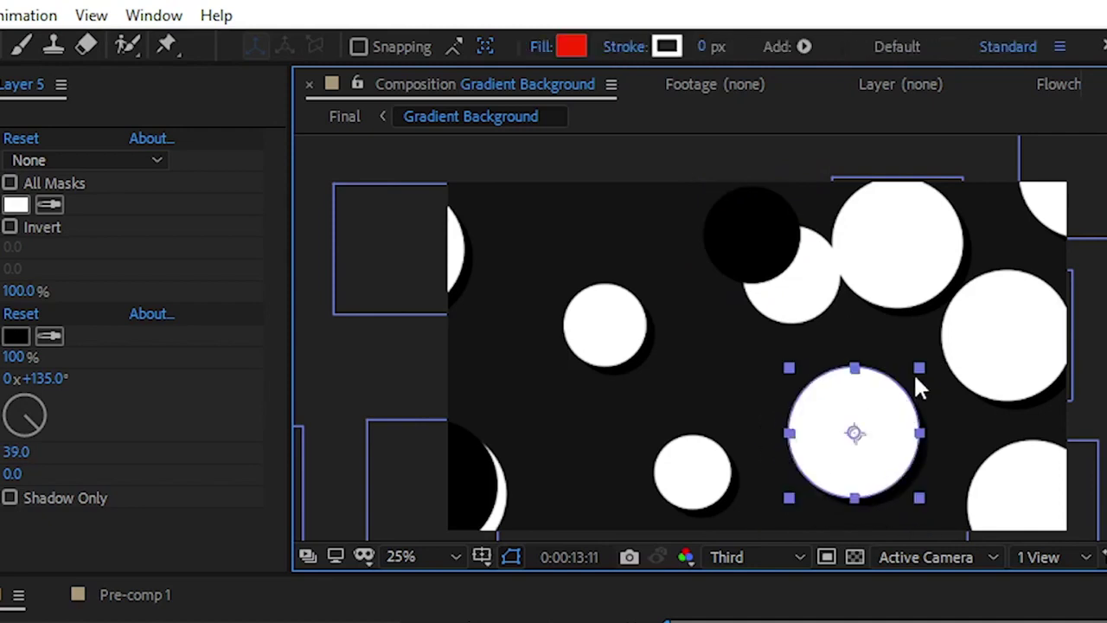
{"action": "mouse_move", "coordinate": [914, 388]}
{"action": "left_mouse_down"}
{"action": "mouse_move", "coordinate": [910, 420]}
{"action": "mouse_move", "coordinate": [709, 424]}
{"action": "left_mouse_up"}
- Reposition the large and small circles, shifting one further right
{"action": "left_click_drag", "start_coordinate": [576, 324], "coordinate": [574, 294]}
{"action": "left_click_drag", "start_coordinate": [692, 471], "coordinate": [646, 492]}
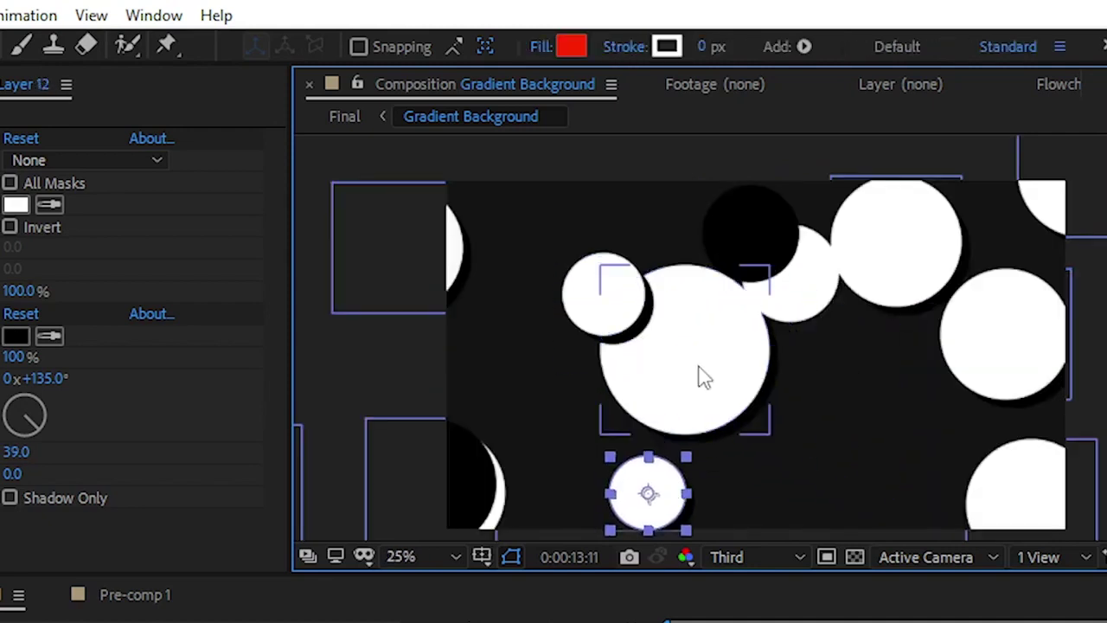
{"action": "left_click_drag", "start_coordinate": [699, 376], "coordinate": [726, 432]}
{"action": "left_click_drag", "start_coordinate": [861, 373], "coordinate": [718, 333]}
{"action": "left_click", "coordinate": [866, 313]}
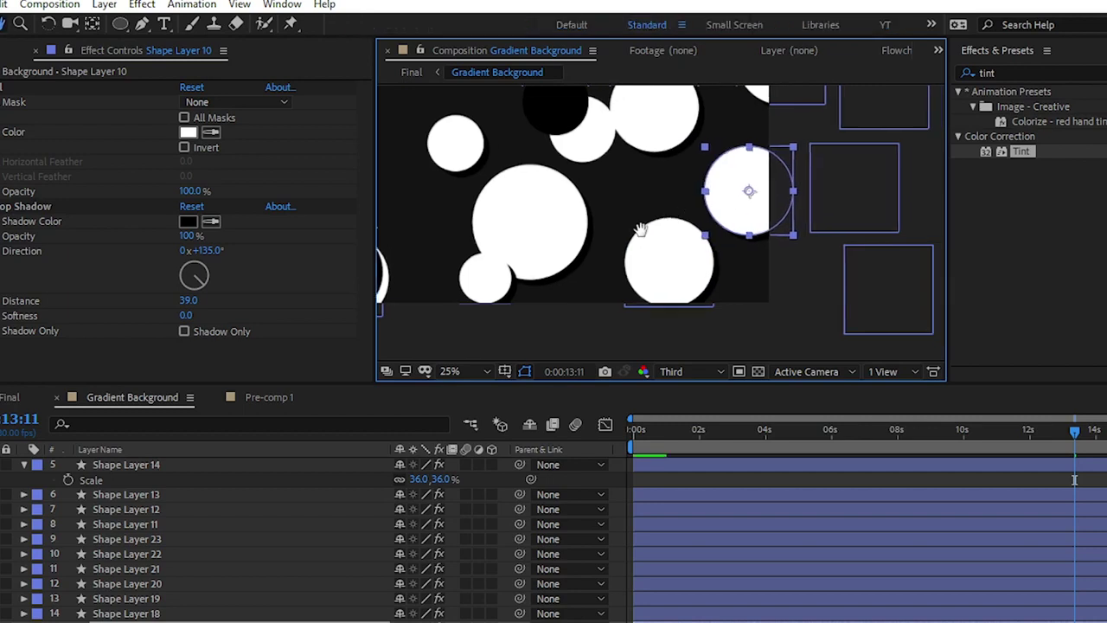
{"action": "left_click_drag", "start_coordinate": [601, 273], "coordinate": [719, 270]}
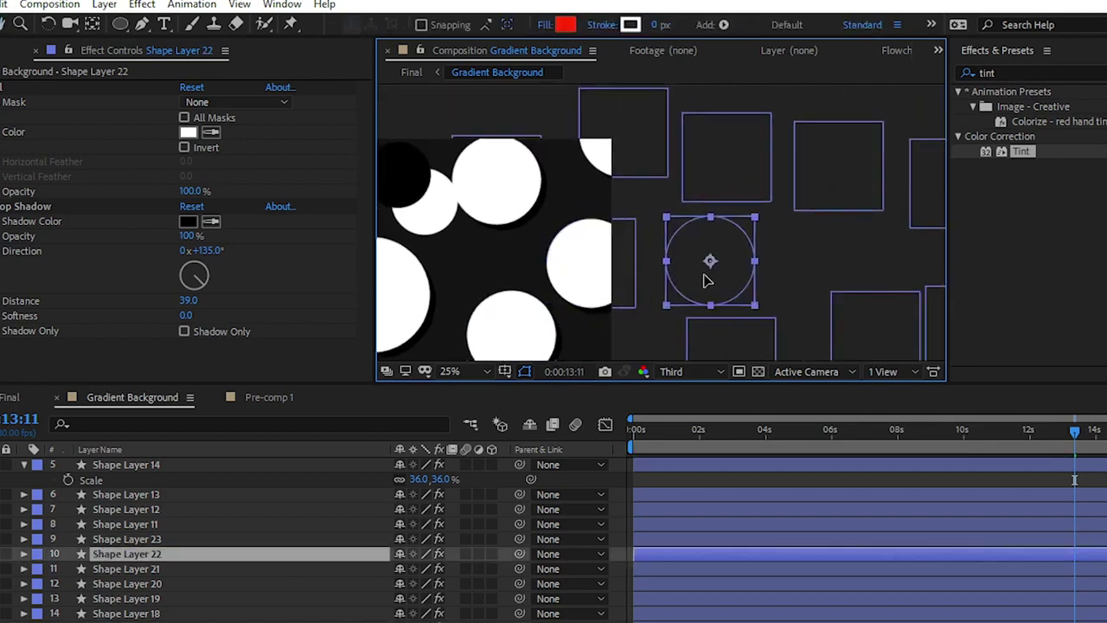
- Make another circle black (000000) with a white (ffffff) drop shadow
{"action": "left_click", "coordinate": [187, 134]}
{"action": "type", "text": "000000"}
{"action": "left_click", "coordinate": [467, 234]}
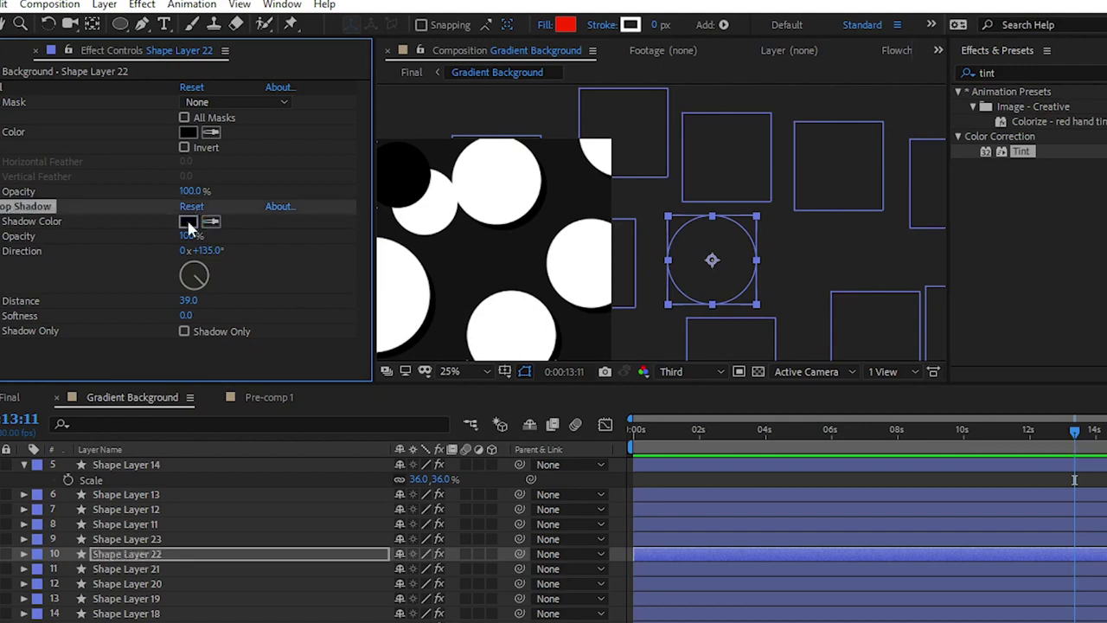
{"action": "left_click", "coordinate": [187, 221]}
{"action": "type", "text": "ffffff"}
{"action": "left_click", "coordinate": [467, 232]}
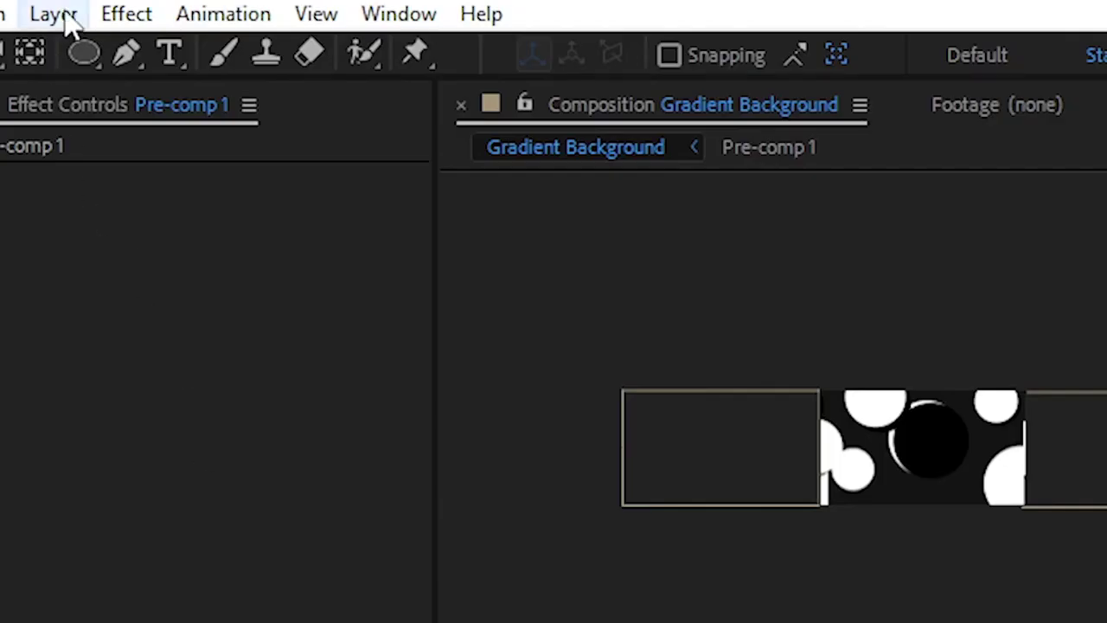
- Add Null 1 via Layer > New > Null Object, preview playback, and maximise the timeline
{"action": "left_click", "coordinate": [54, 13]}
{"action": "mouse_move", "coordinate": [111, 53]}
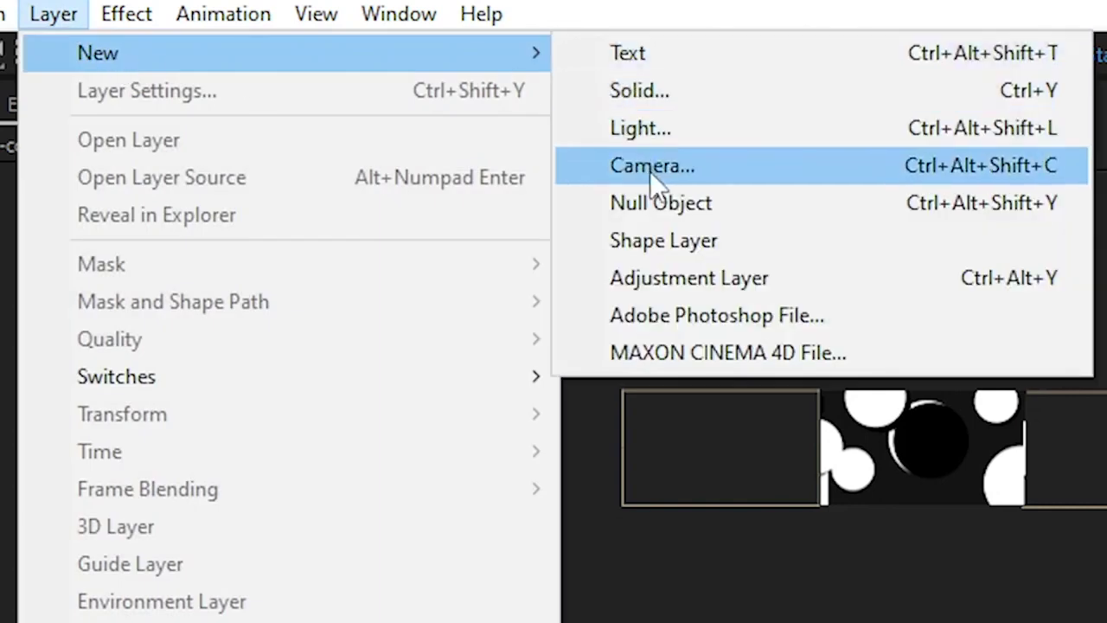
{"action": "left_click", "coordinate": [672, 204]}
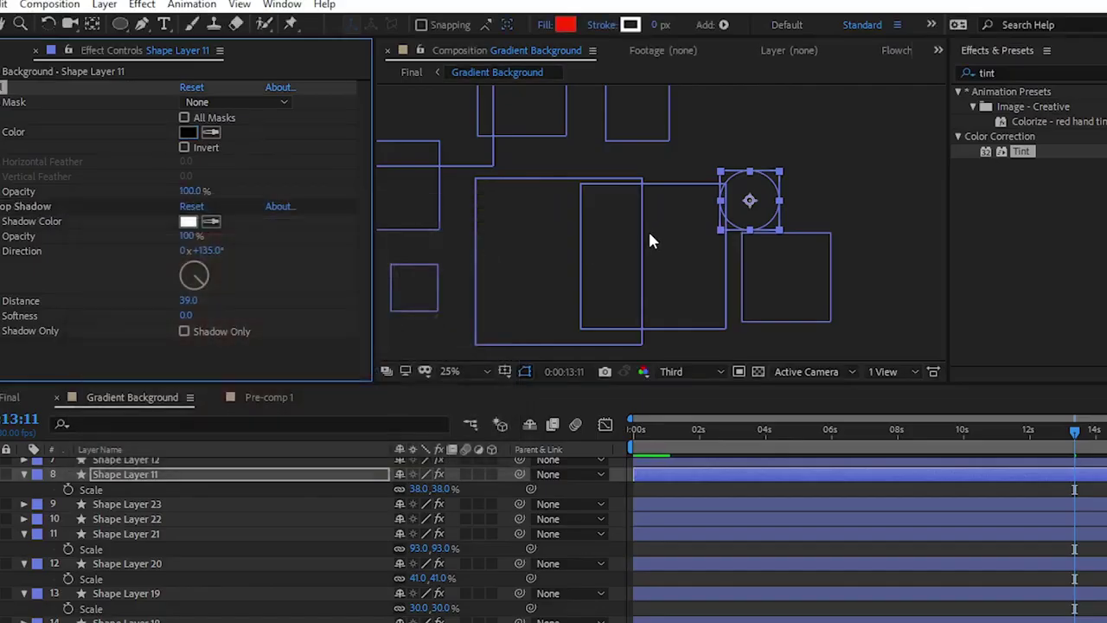
{"action": "scroll", "coordinate": [648, 229], "scroll_direction": "down", "scroll_amount": 4}
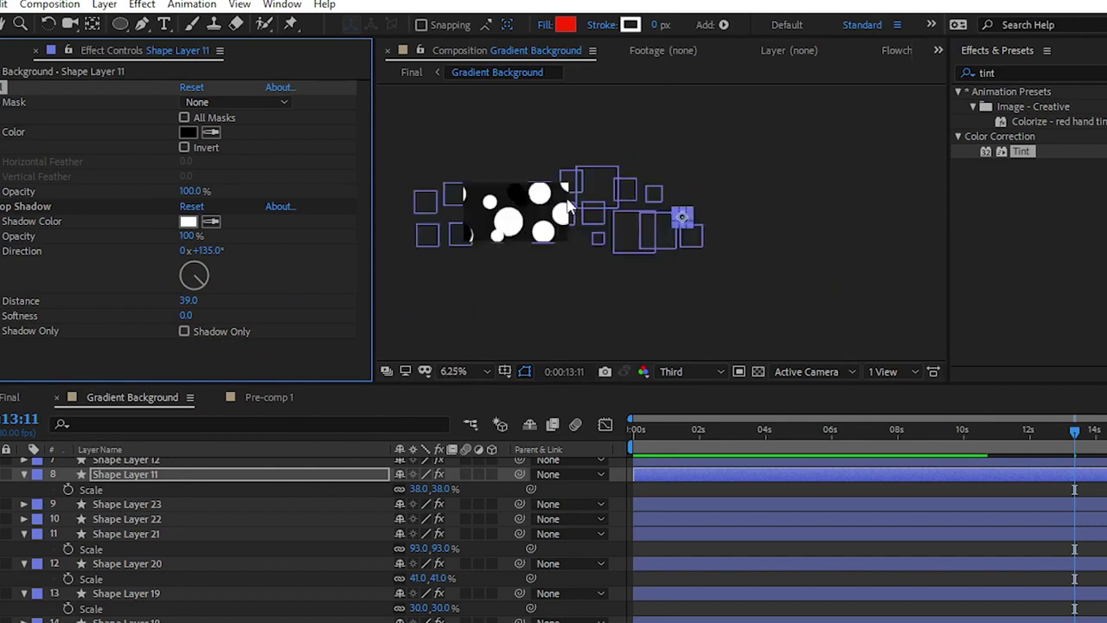
{"action": "key", "text": "space"}
{"action": "scroll", "coordinate": [546, 221], "scroll_direction": "up", "scroll_amount": 1}
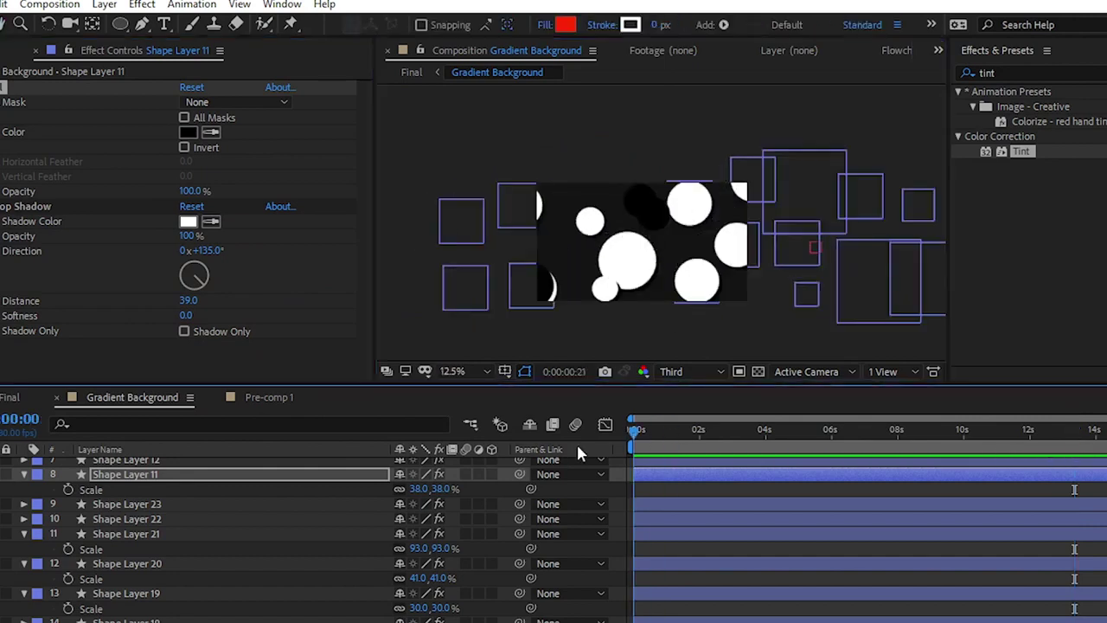
{"action": "key", "text": "grave"}
- Parent Shape Layers 17 through 3 to 1. Null 1, then deselect all layers
{"action": "key", "text": "ctrl+shift+a"}
{"action": "key", "text": "u"}
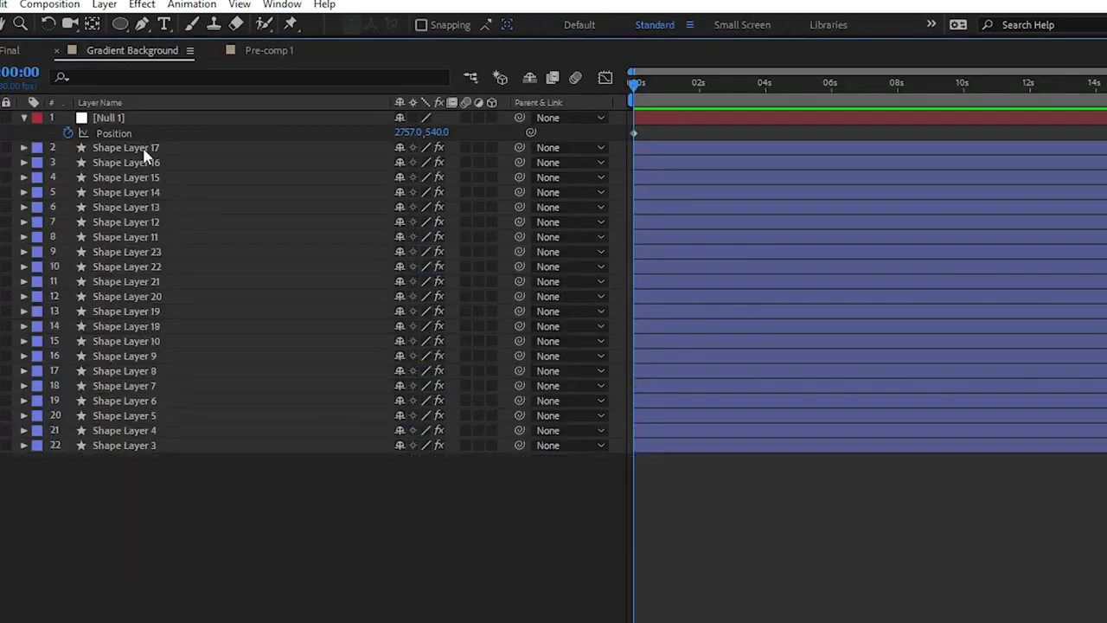
{"action": "left_click", "coordinate": [144, 148]}
{"action": "left_click", "coordinate": [127, 449], "text": "shift"}
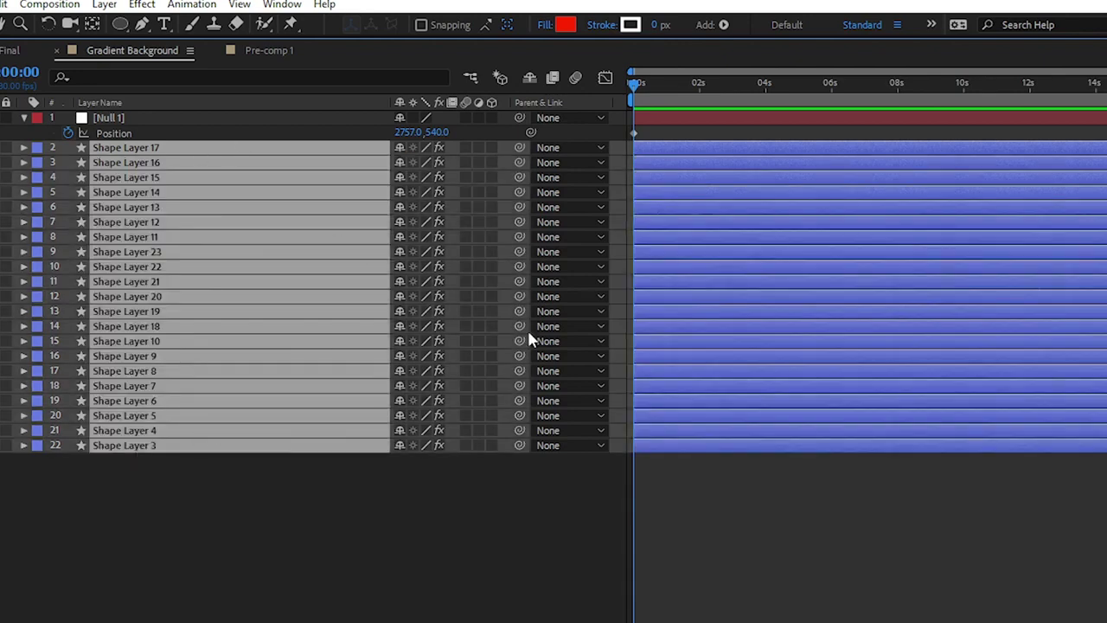
{"action": "left_click", "coordinate": [578, 147]}
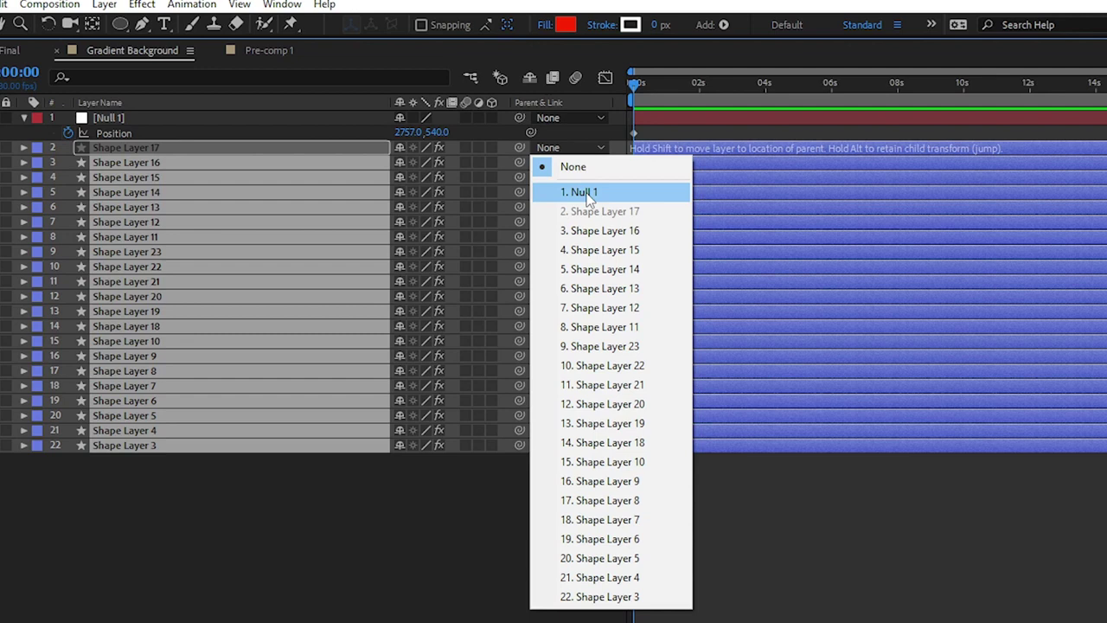
{"action": "left_click", "coordinate": [586, 193]}
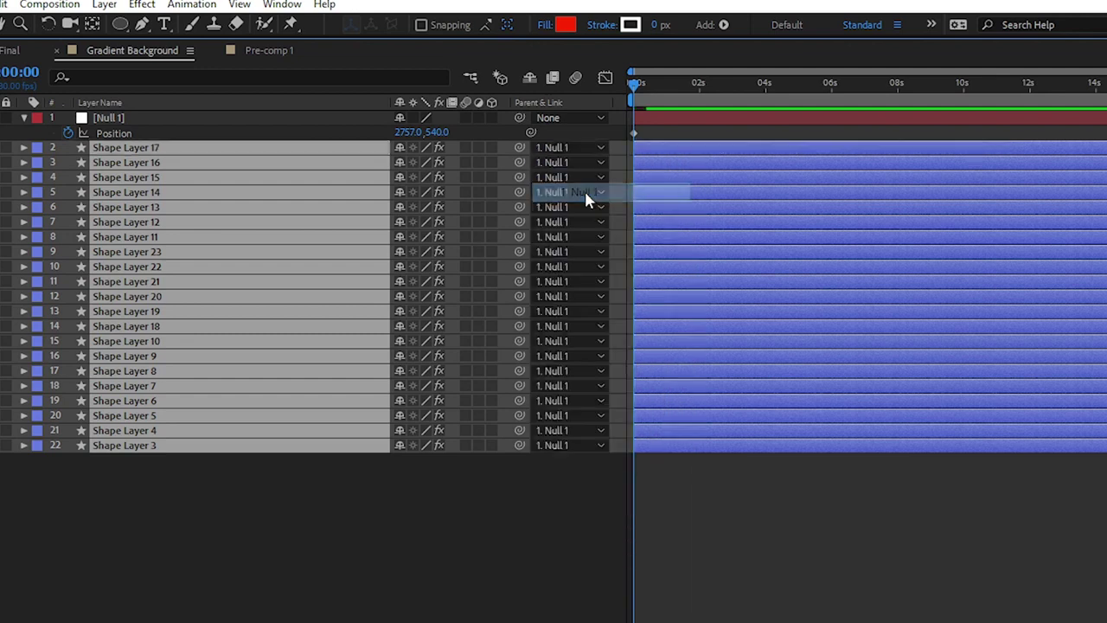
{"action": "left_click", "coordinate": [372, 541]}
- Keyframe Null 1 Position from 3581,540 to 534,540 at the last frame
{"action": "key", "text": "grave"}
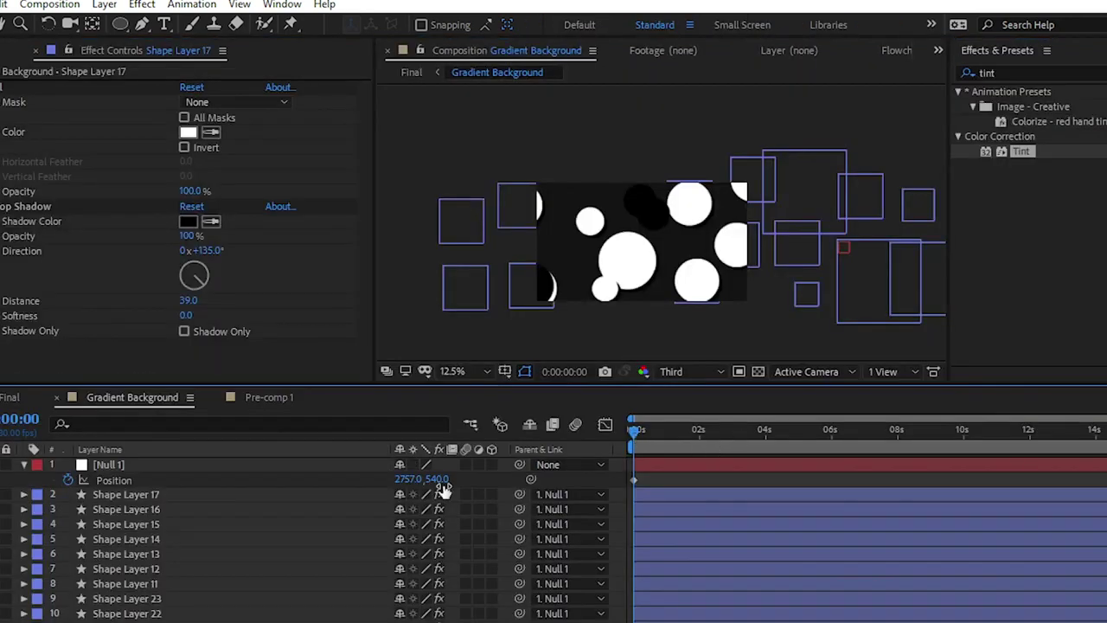
{"action": "left_click_drag", "start_coordinate": [408, 489], "coordinate": [480, 489]}
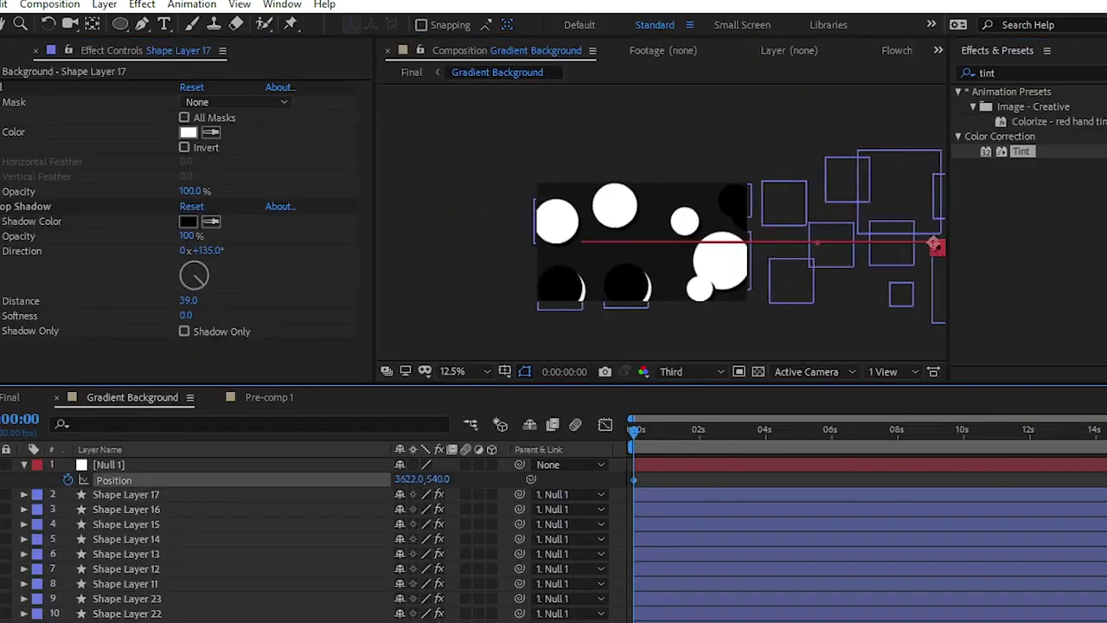
{"action": "left_click", "coordinate": [702, 467]}
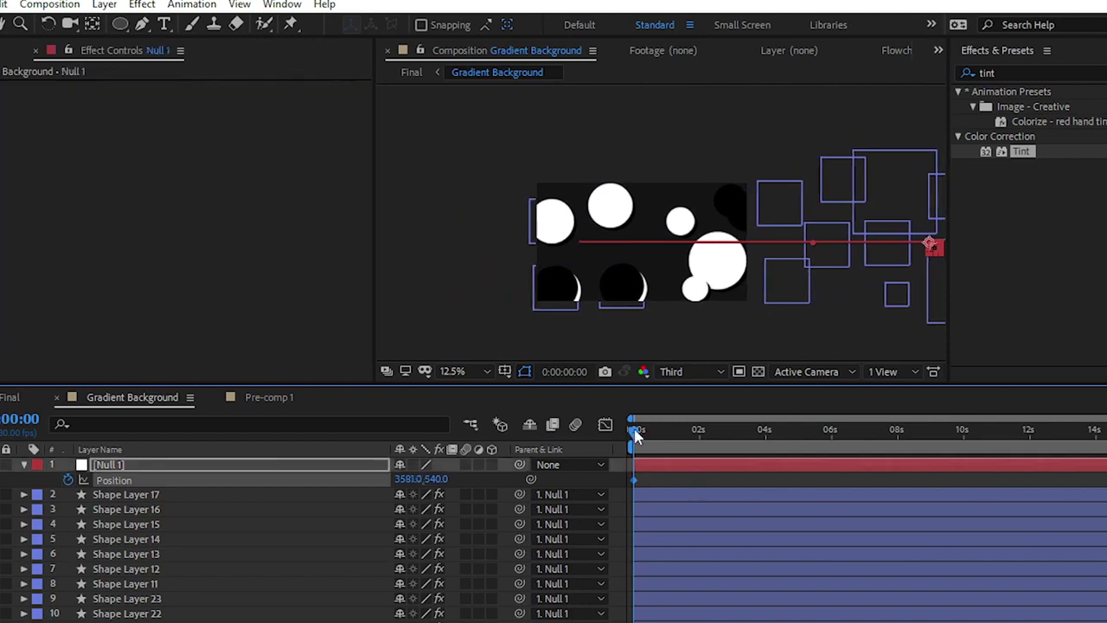
{"action": "mouse_move", "coordinate": [636, 435]}
{"action": "left_mouse_down"}
{"action": "mouse_move", "coordinate": [913, 437]}
{"action": "mouse_move", "coordinate": [852, 457]}
{"action": "left_mouse_up"}
{"action": "key", "text": "End"}
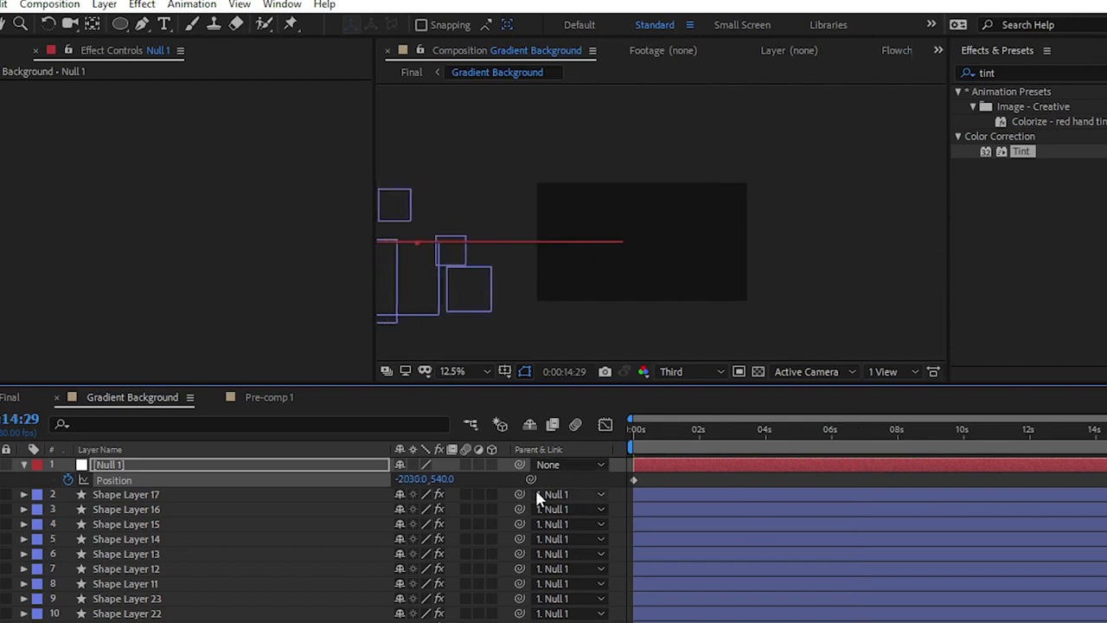
{"action": "key", "text": "Return"}
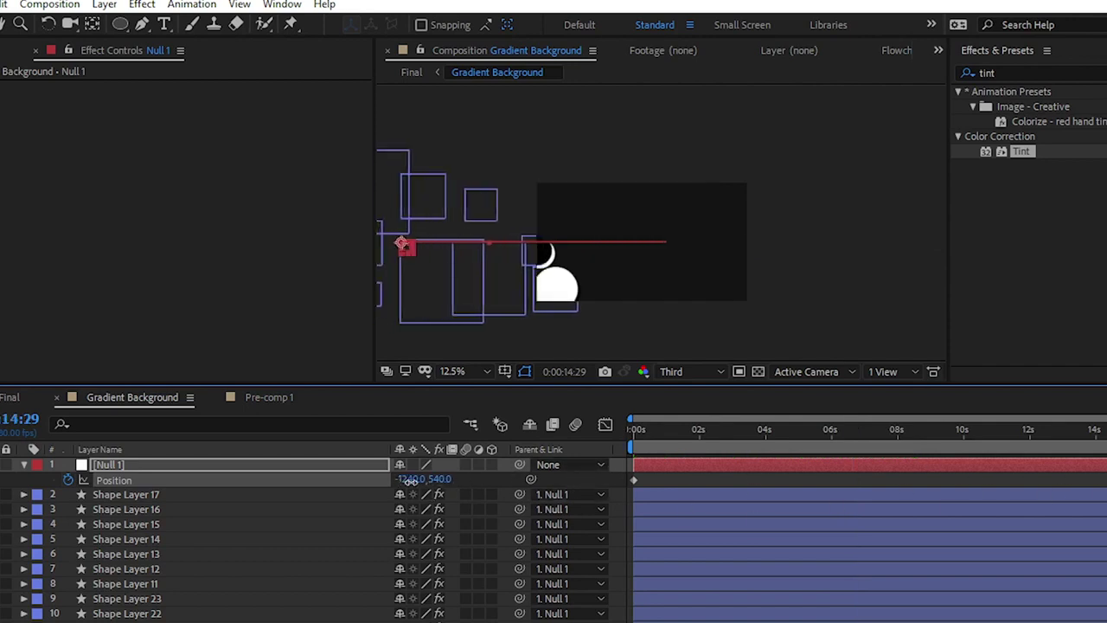
{"action": "left_click_drag", "start_coordinate": [411, 481], "coordinate": [1027, 487]}
{"action": "left_click_drag", "start_coordinate": [400, 483], "coordinate": [758, 508]}
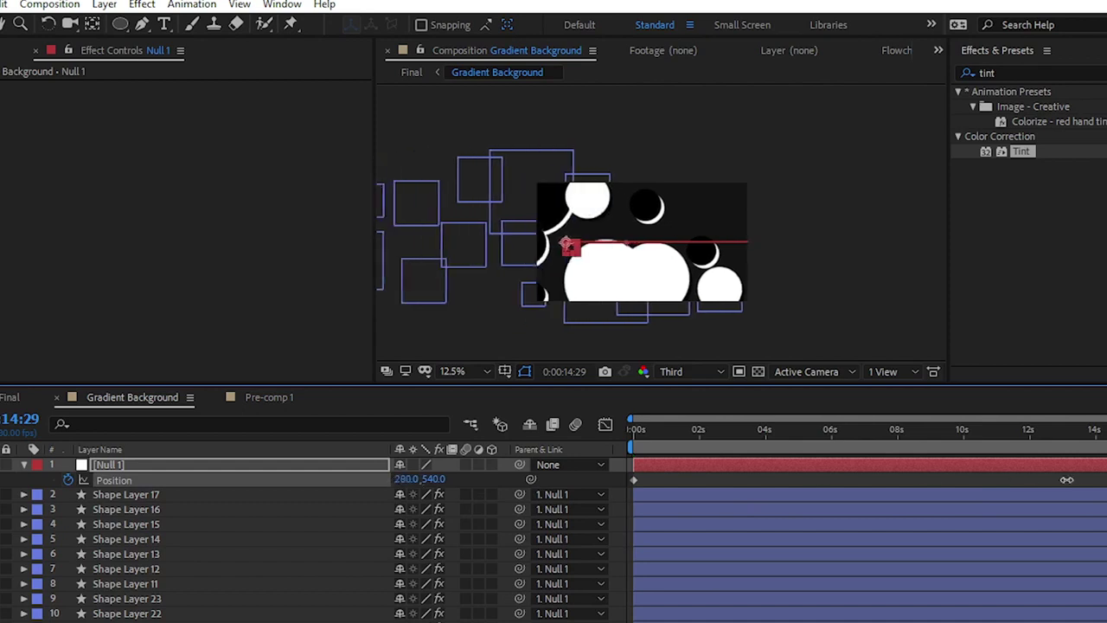
{"action": "left_click_drag", "start_coordinate": [415, 481], "coordinate": [533, 477]}
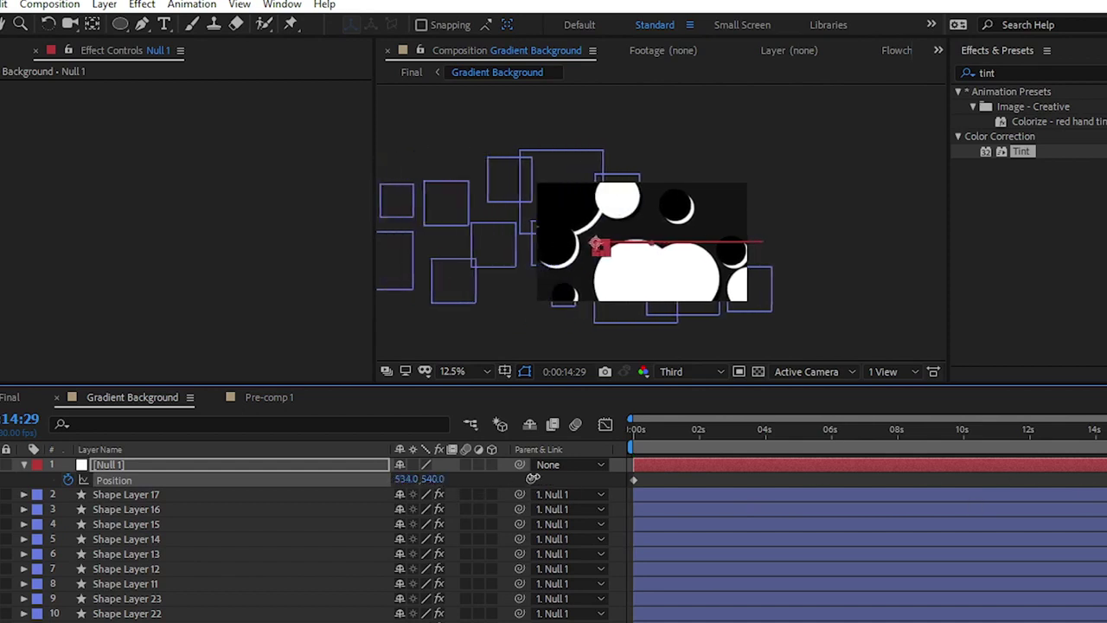
- Rearrange the circles in the viewer, moving the big white circle toward the top right
{"action": "scroll", "coordinate": [891, 258], "scroll_direction": "up", "scroll_amount": 1}
{"action": "left_click_drag", "start_coordinate": [706, 316], "coordinate": [796, 153]}
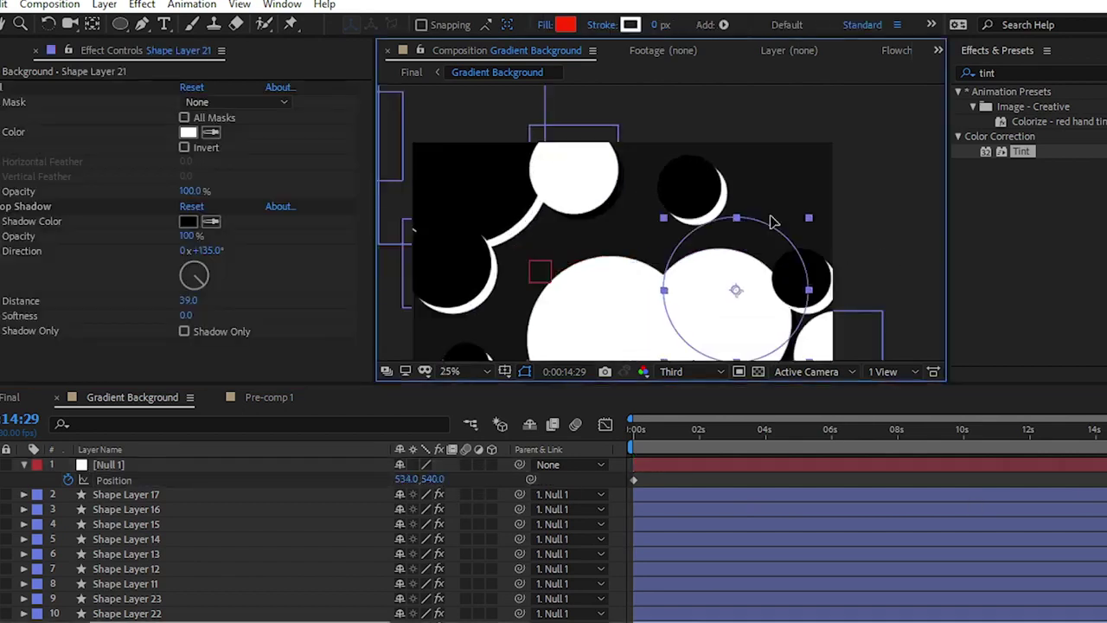
{"action": "left_click_drag", "start_coordinate": [803, 289], "coordinate": [735, 275]}
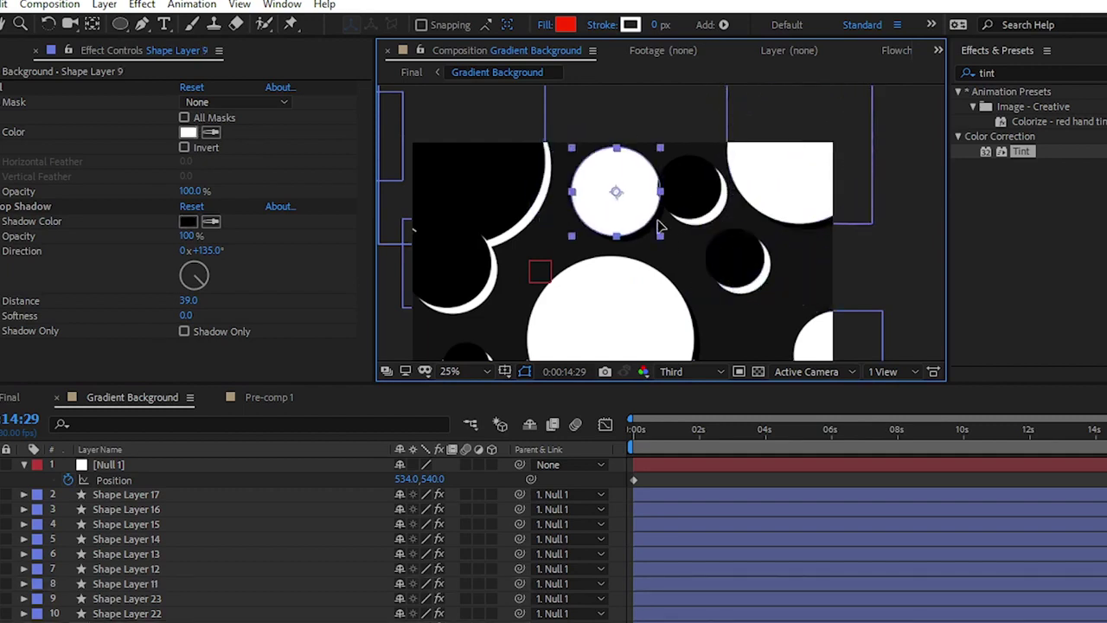
{"action": "left_click_drag", "start_coordinate": [574, 178], "coordinate": [630, 197]}
{"action": "left_click_drag", "start_coordinate": [484, 199], "coordinate": [514, 185]}
{"action": "left_click_drag", "start_coordinate": [452, 259], "coordinate": [445, 299]}
- Rotate Null 1 and its circles to -30°
{"action": "scroll", "coordinate": [516, 317], "scroll_direction": "down", "scroll_amount": 2}
{"action": "left_click", "coordinate": [110, 465]}
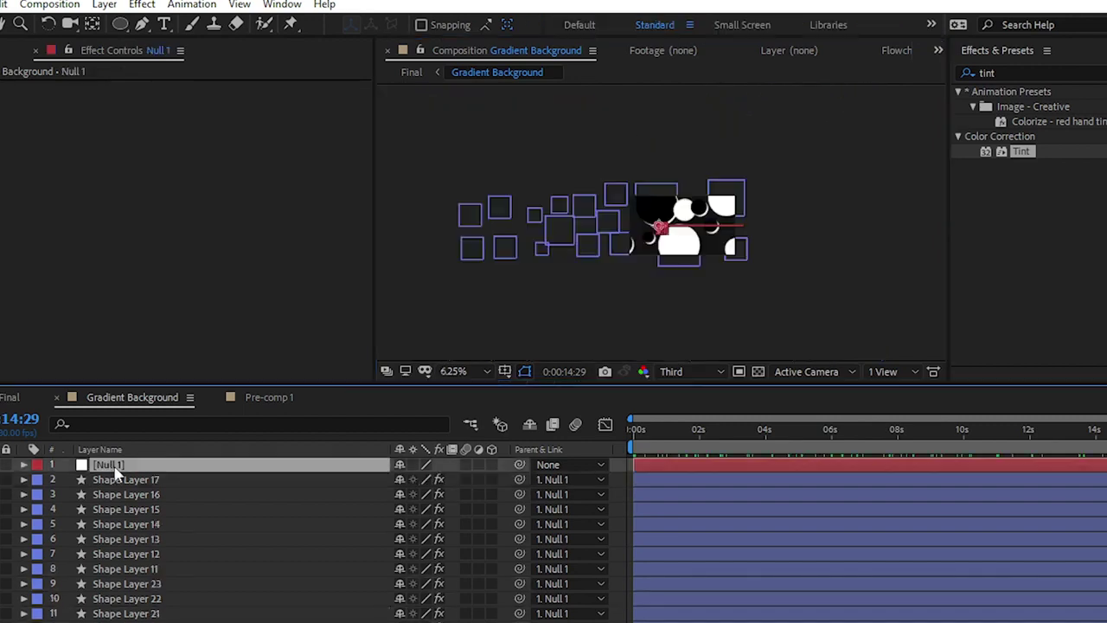
{"action": "key", "text": "r"}
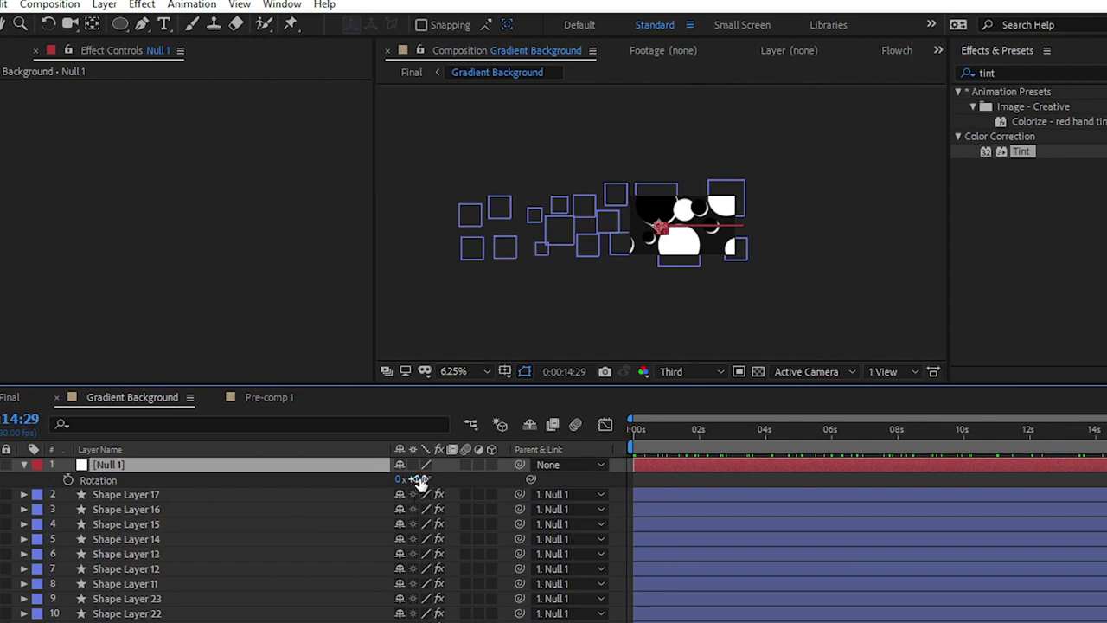
{"action": "mouse_move", "coordinate": [420, 482]}
{"action": "left_mouse_down"}
{"action": "mouse_move", "coordinate": [396, 479]}
{"action": "mouse_move", "coordinate": [428, 486]}
{"action": "mouse_move", "coordinate": [410, 486]}
{"action": "left_mouse_up"}
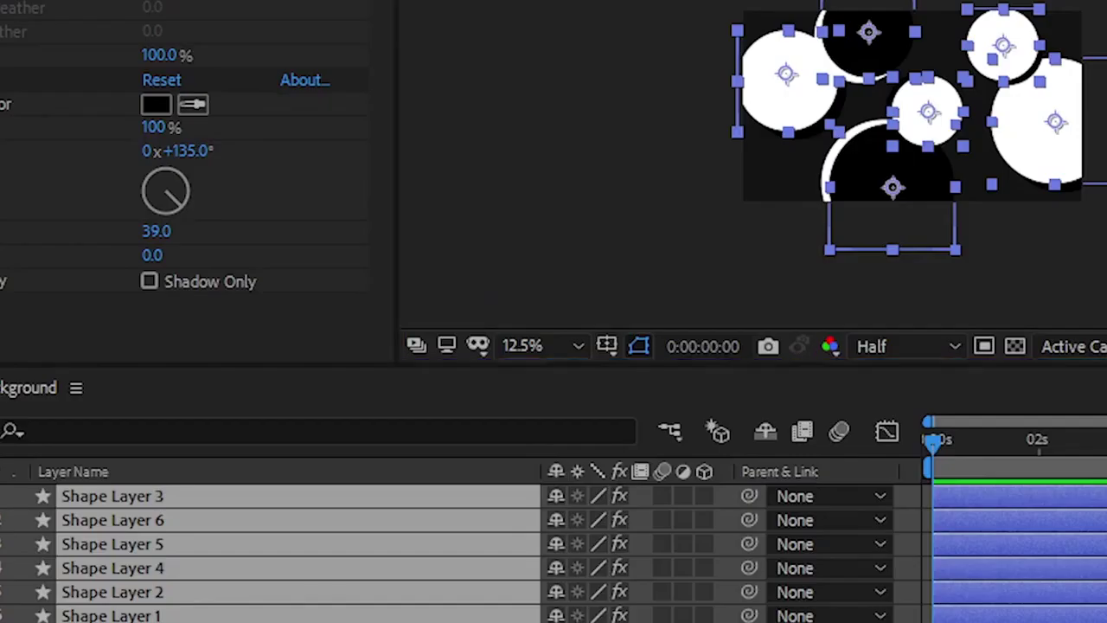
- Pre-compose Shape Layers 1–6 into Pre-comp 1
{"action": "left_click_drag", "start_coordinate": [160, 621], "coordinate": [159, 494]}
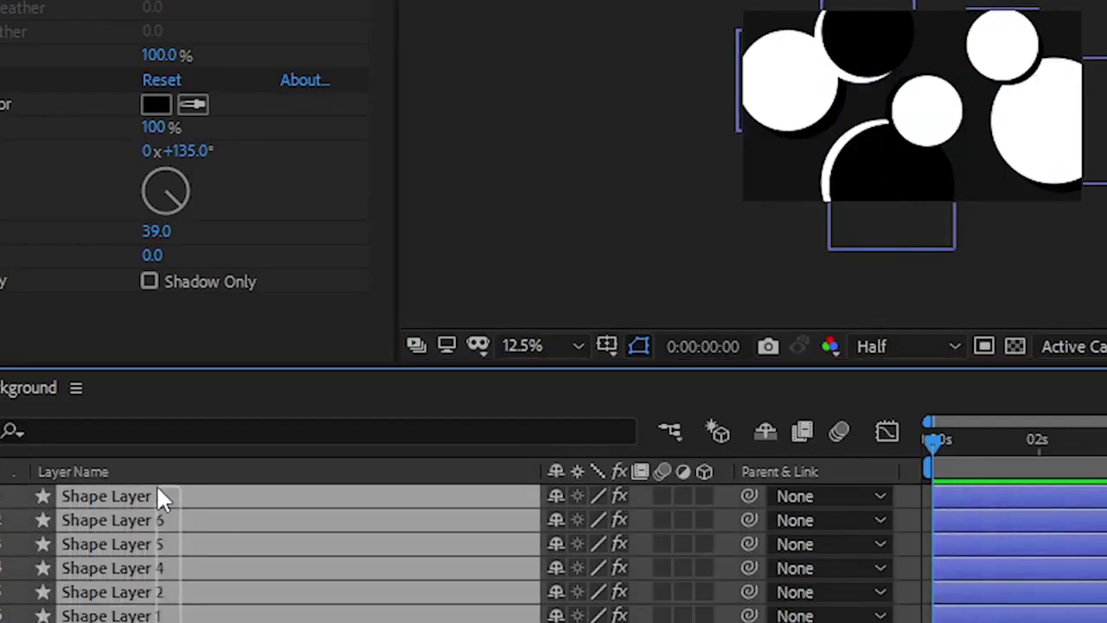
{"action": "right_click", "coordinate": [163, 611]}
{"action": "left_click", "coordinate": [303, 501]}
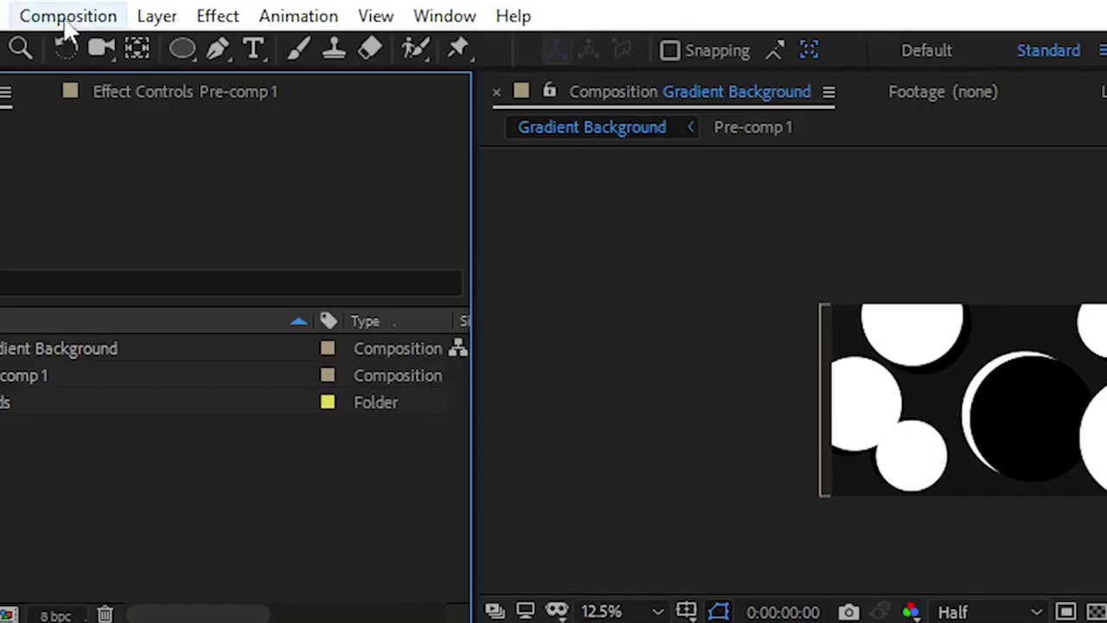
- Start a new 1920×1080, 30 fps composition named Final
{"action": "left_click", "coordinate": [66, 21]}
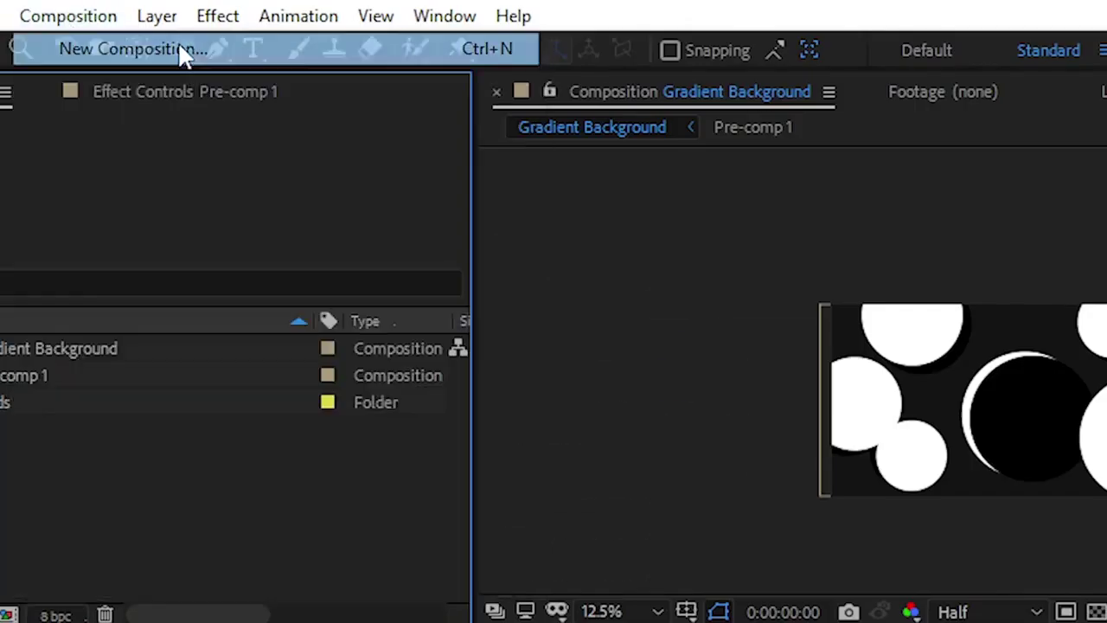
{"action": "left_click", "coordinate": [179, 48]}
{"action": "type", "text": "Final"}
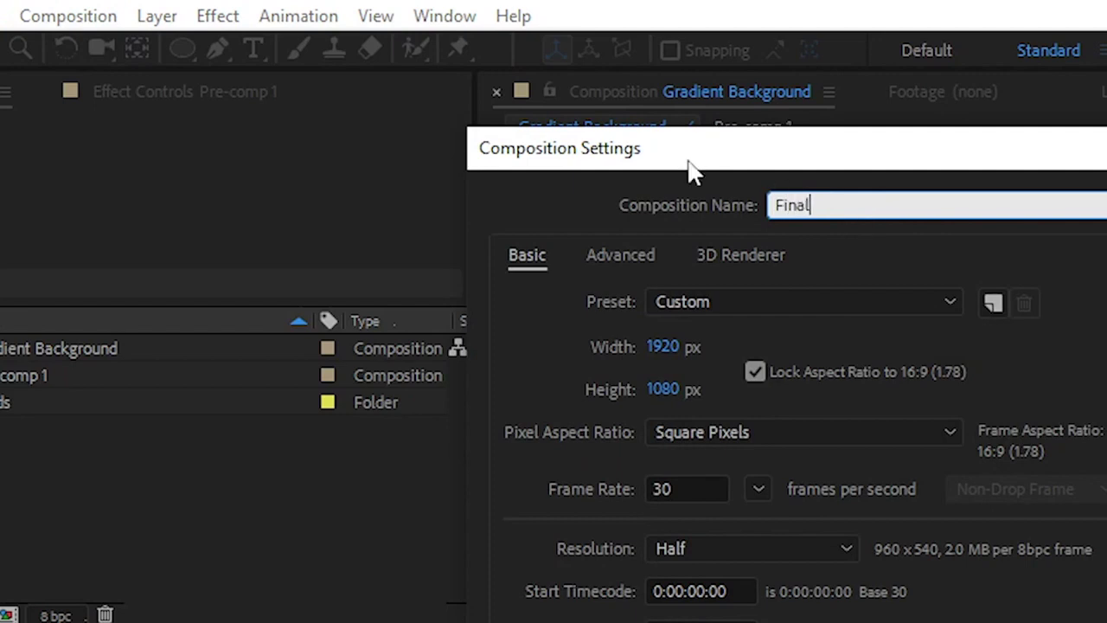
{"action": "left_click", "coordinate": [774, 216]}
- Create the Final comp with Gradient Background as its only layer, viewed at 25%
{"action": "key", "text": "Return"}
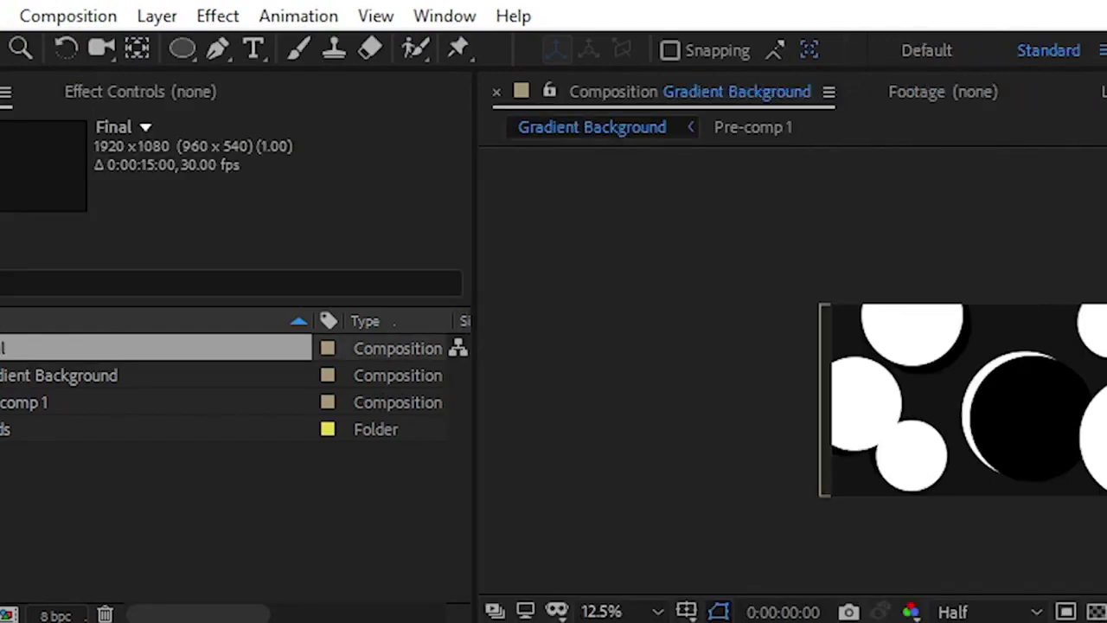
{"action": "left_click_drag", "start_coordinate": [59, 375], "coordinate": [121, 494]}
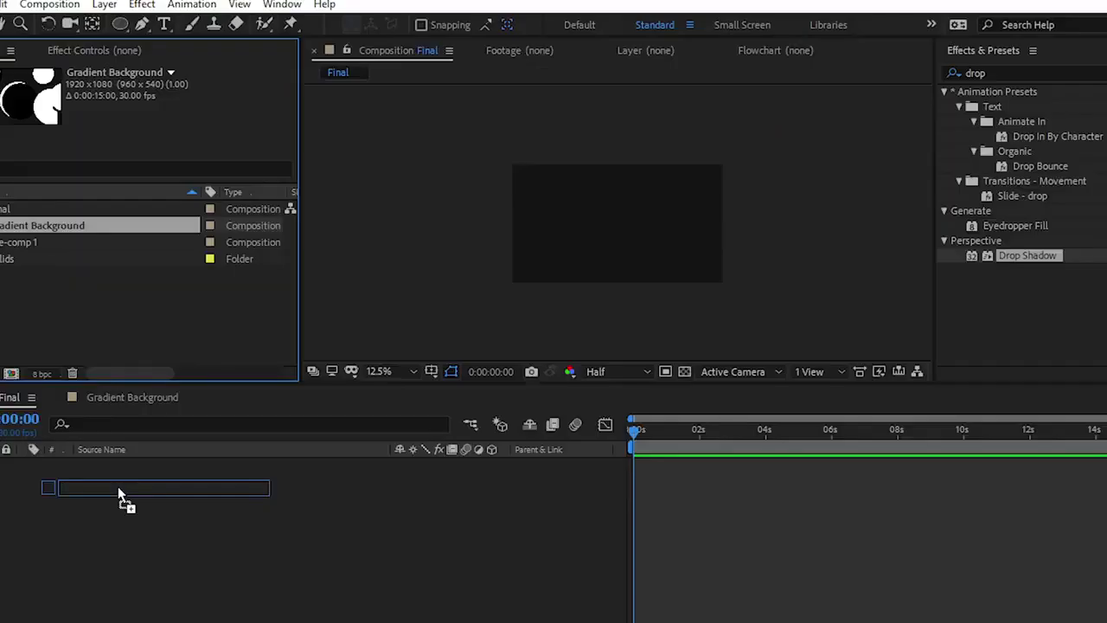
{"action": "key", "text": "period"}
{"action": "key", "text": "comma"}
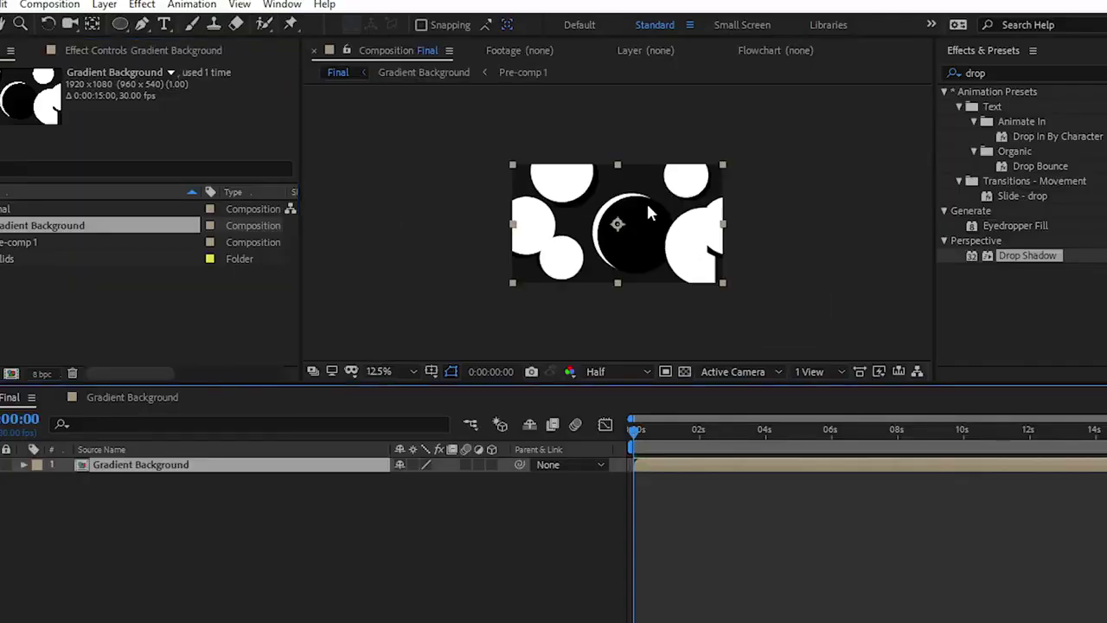
{"action": "key", "text": "period"}
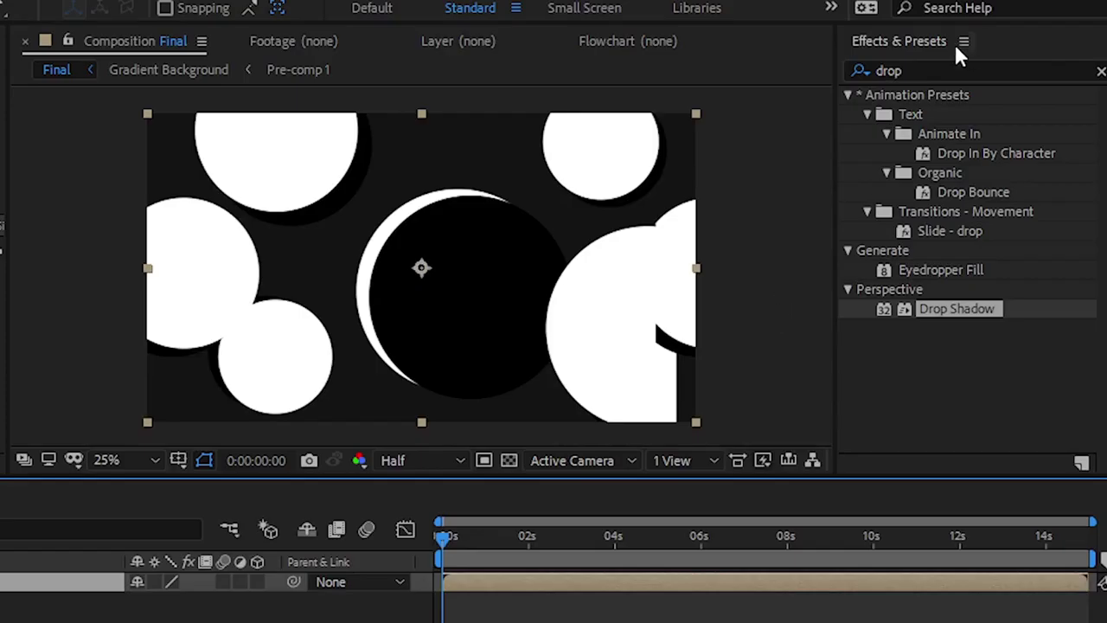
{"action": "key", "text": "ctrl+a"}
- Apply Directional Blur to Gradient Background with Direction 53° and Blur Length 1000
{"action": "key", "text": "BackSpace"}
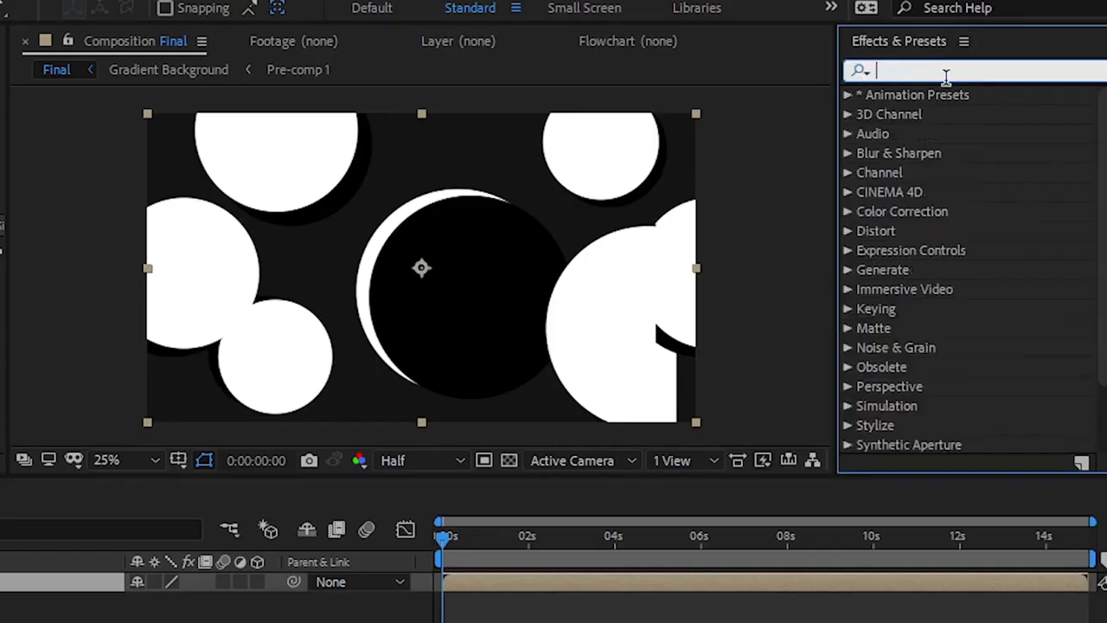
{"action": "type", "text": "direct"}
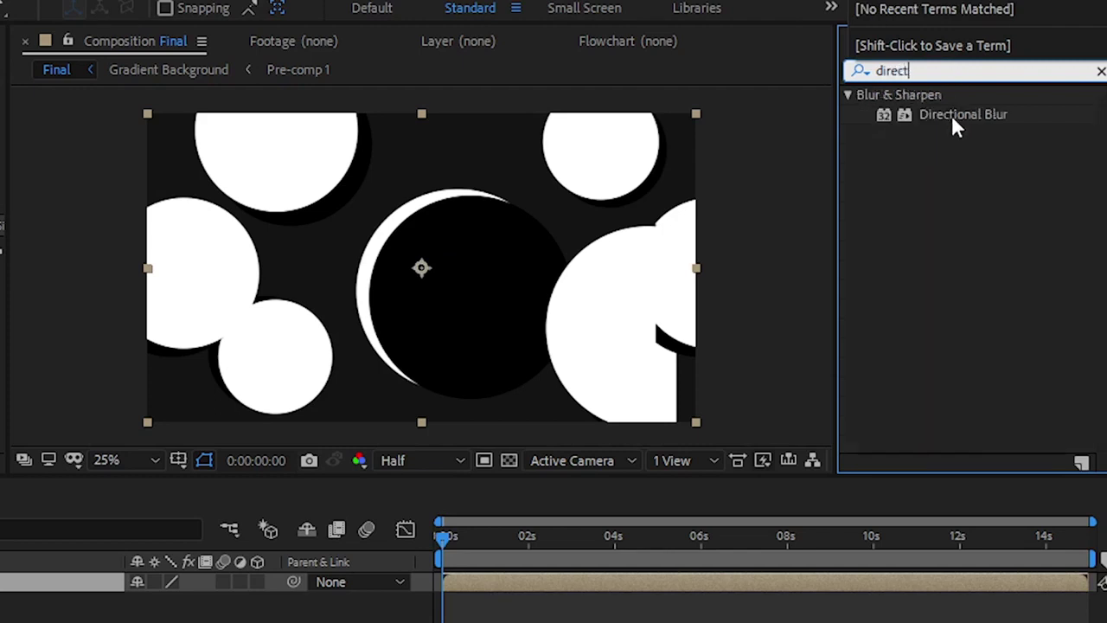
{"action": "left_click_drag", "start_coordinate": [956, 121], "coordinate": [465, 272]}
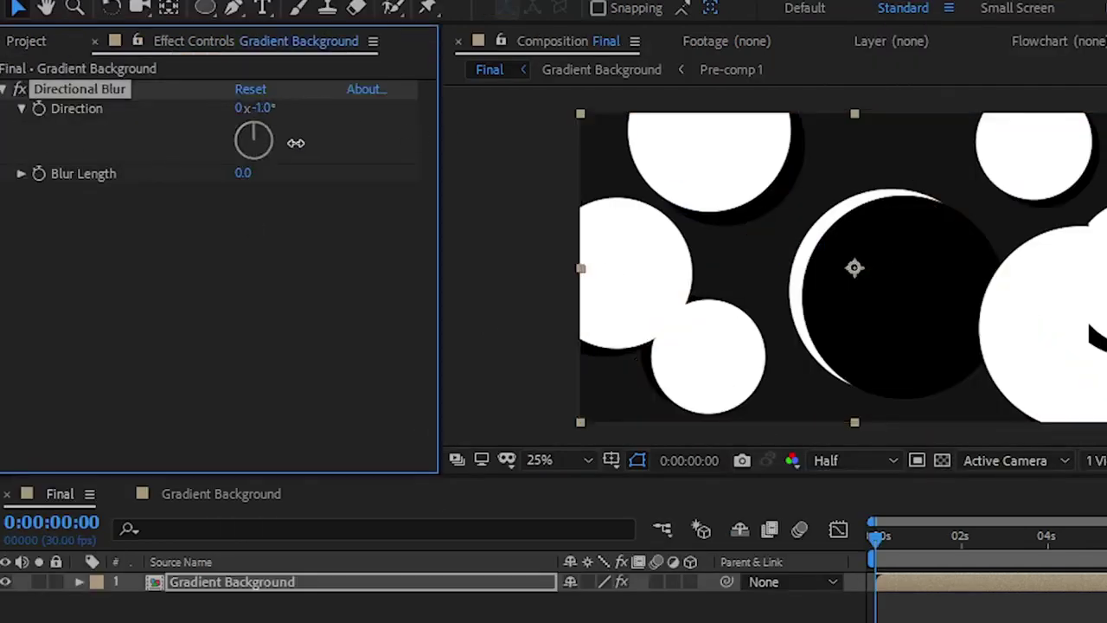
{"action": "left_click_drag", "start_coordinate": [248, 189], "coordinate": [246, 178]}
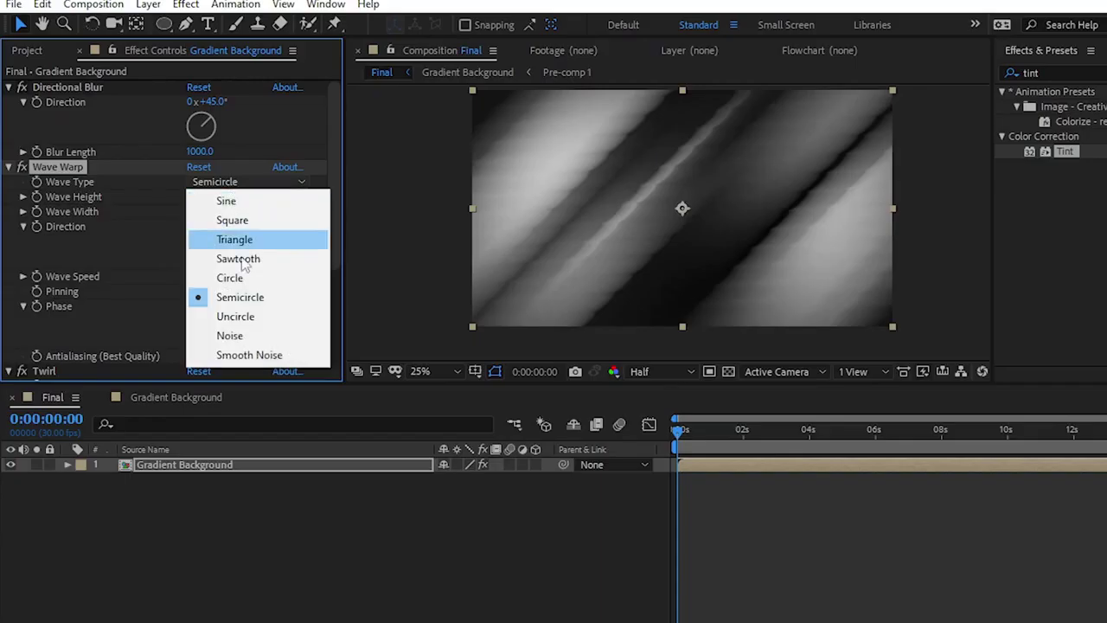
- Try several Wave Warp wave types, settling back on Sine
{"action": "left_click", "coordinate": [241, 331]}
{"action": "left_click", "coordinate": [224, 180]}
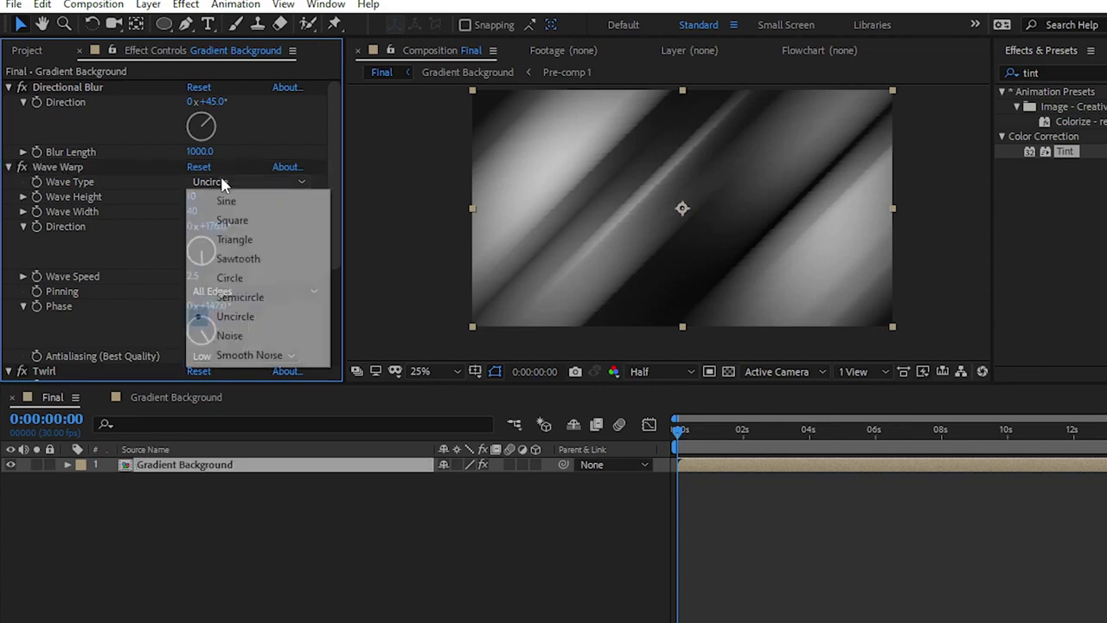
{"action": "left_click", "coordinate": [242, 354]}
{"action": "left_click", "coordinate": [227, 183]}
{"action": "left_click", "coordinate": [235, 239]}
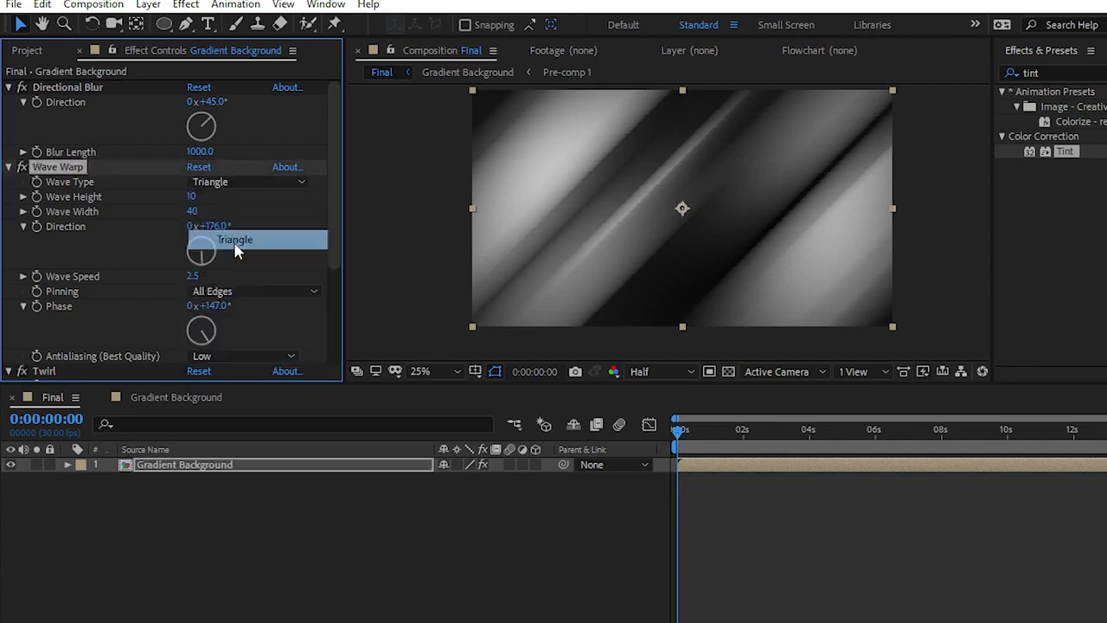
{"action": "left_click", "coordinate": [229, 182]}
{"action": "left_click", "coordinate": [232, 219]}
{"action": "left_click", "coordinate": [234, 185]}
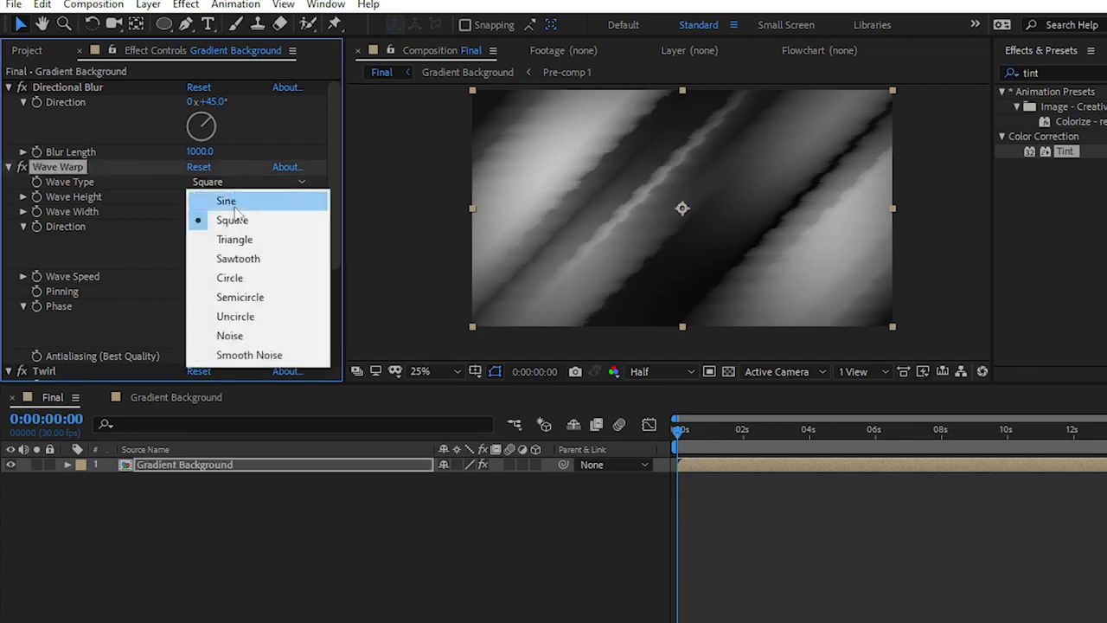
{"action": "left_click", "coordinate": [234, 202]}
- Set Wave Warp to width 145, height 30 and direction 157°
{"action": "left_click_drag", "start_coordinate": [191, 211], "coordinate": [260, 210]}
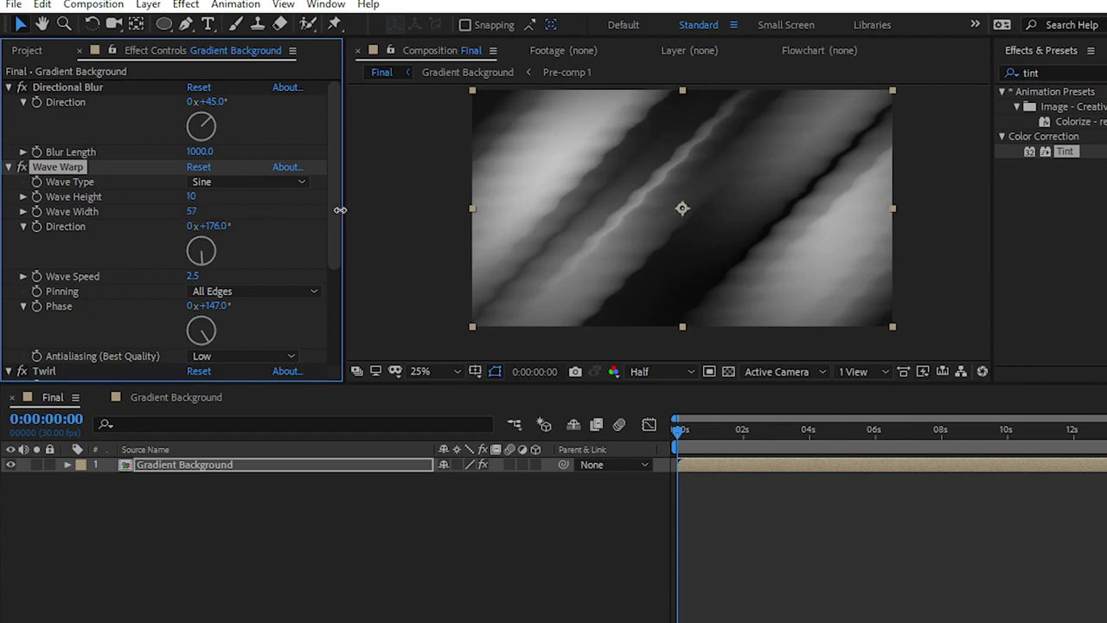
{"action": "left_click_drag", "start_coordinate": [340, 209], "coordinate": [653, 179]}
{"action": "left_click_drag", "start_coordinate": [929, 148], "coordinate": [918, 158]}
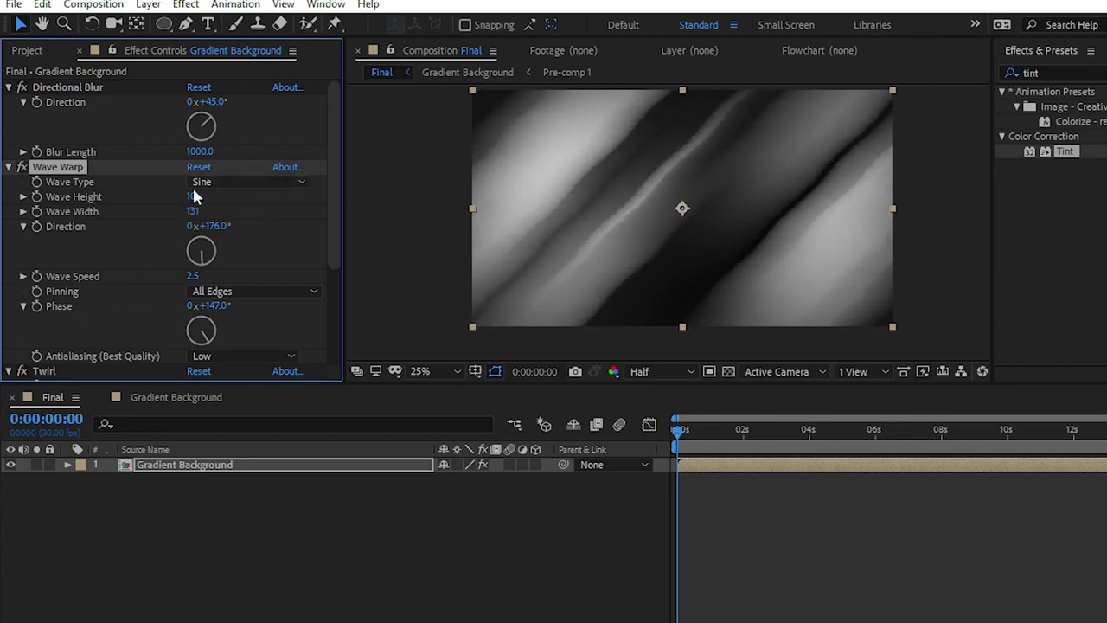
{"action": "left_click_drag", "start_coordinate": [195, 197], "coordinate": [223, 205]}
{"action": "left_click_drag", "start_coordinate": [315, 209], "coordinate": [315, 209]}
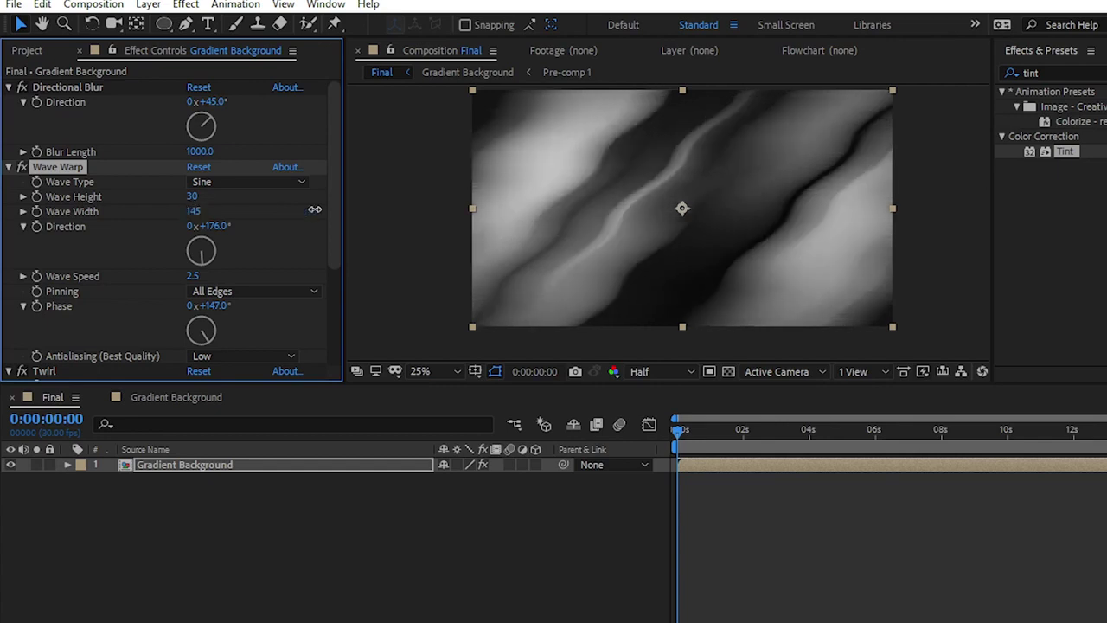
{"action": "scroll", "coordinate": [248, 260], "scroll_direction": "down", "scroll_amount": 3}
{"action": "mouse_move", "coordinate": [220, 228]}
{"action": "left_mouse_down"}
{"action": "mouse_move", "coordinate": [207, 227]}
{"action": "mouse_move", "coordinate": [276, 249]}
{"action": "left_mouse_up"}
- Set the Twirl radius to 64 and its angle to about 28°
{"action": "scroll", "coordinate": [239, 296], "scroll_direction": "down", "scroll_amount": 2}
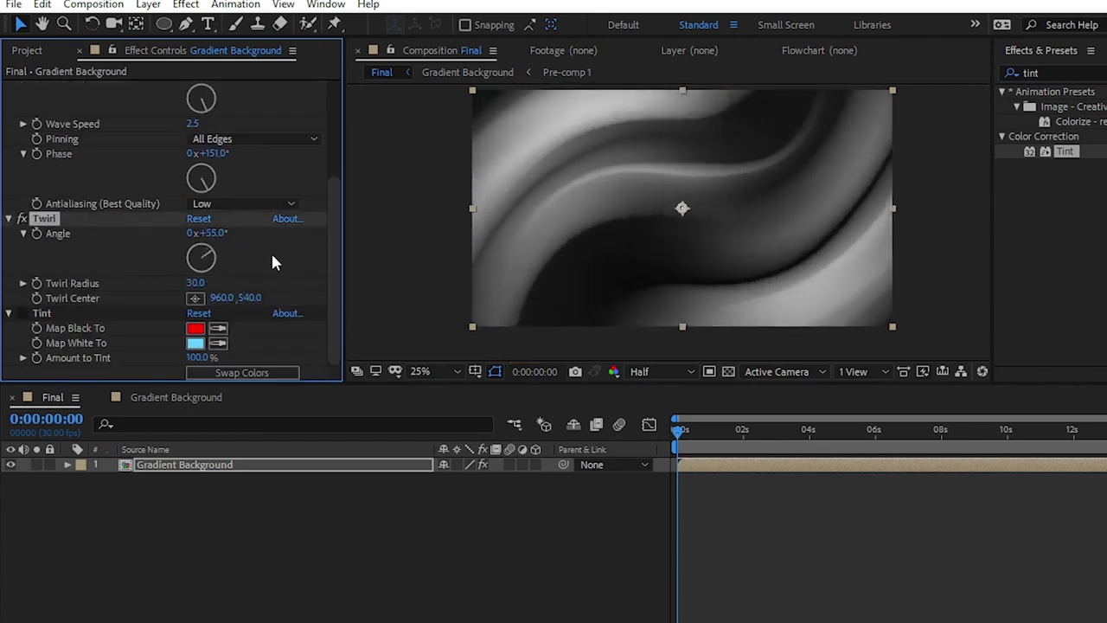
{"action": "left_click_drag", "start_coordinate": [197, 285], "coordinate": [282, 236]}
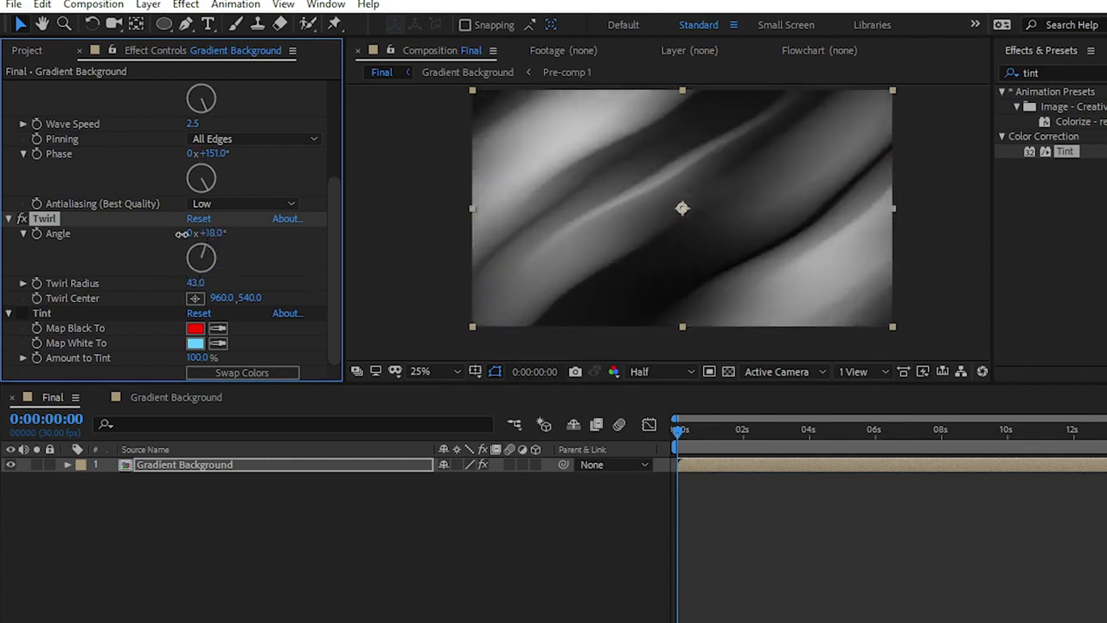
{"action": "mouse_move", "coordinate": [208, 288]}
{"action": "left_mouse_down"}
{"action": "mouse_move", "coordinate": [337, 275]}
{"action": "mouse_move", "coordinate": [291, 275]}
{"action": "left_mouse_up"}
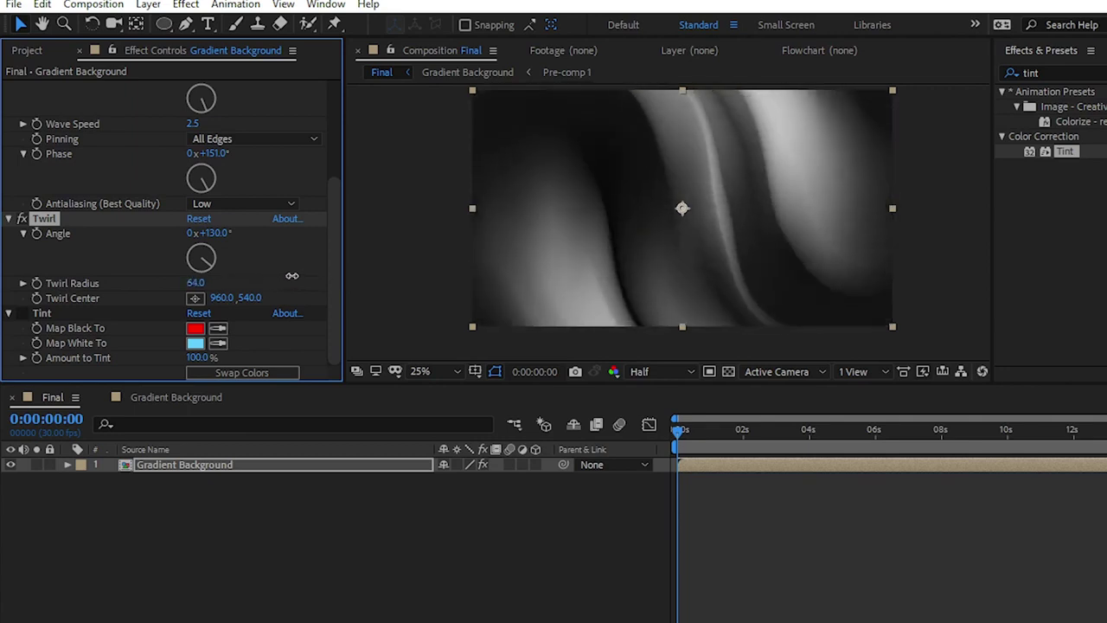
{"action": "left_click_drag", "start_coordinate": [212, 232], "coordinate": [138, 238]}
- Preview the animation, then enable the red-and-blue Tint effect
{"action": "key", "text": "space"}
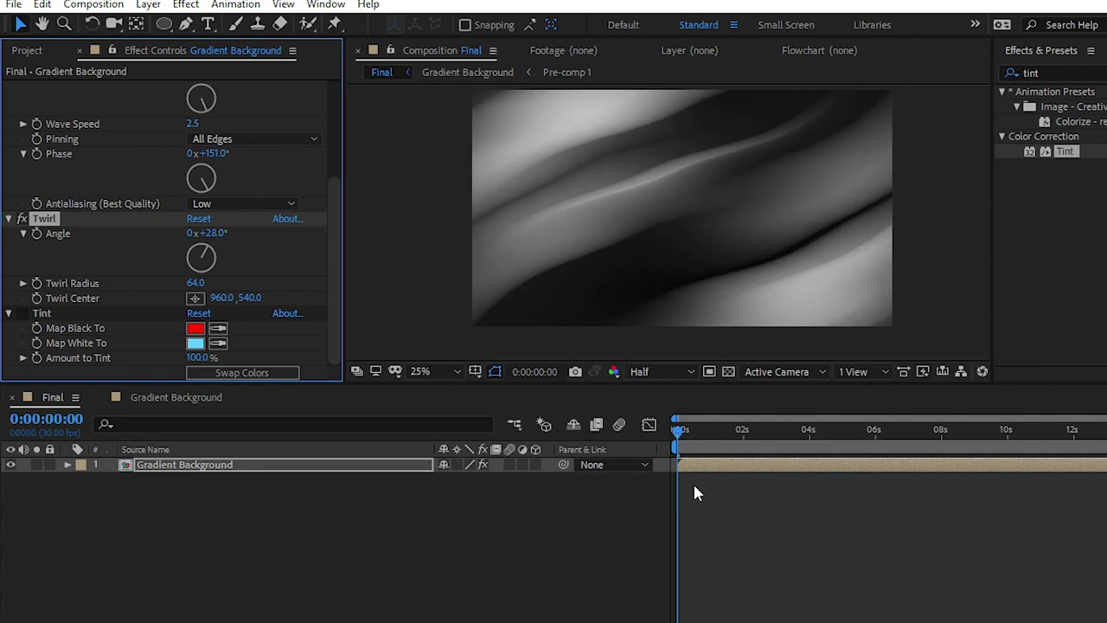
{"action": "key", "text": "space"}
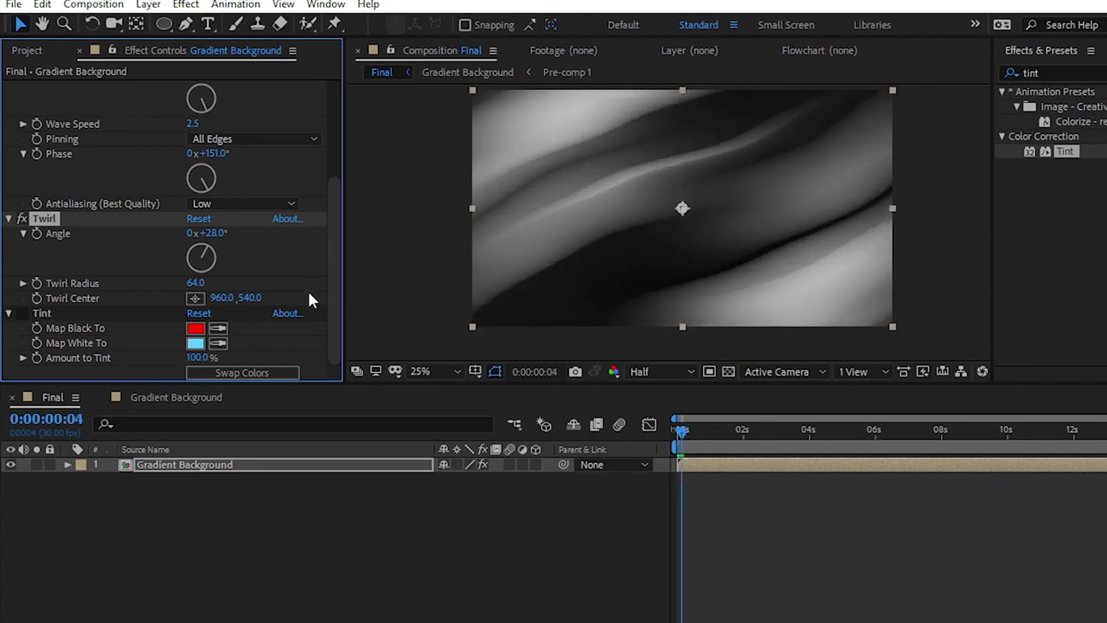
{"action": "left_click", "coordinate": [23, 314]}
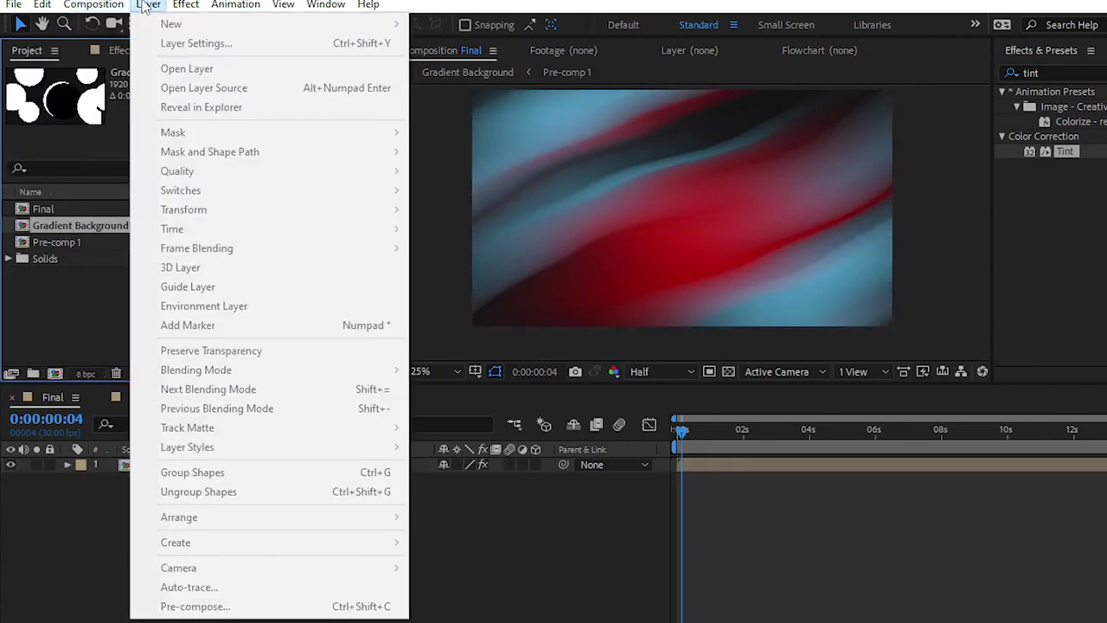
- Add a white solid and place White Solid 1 beneath Gradient Background
{"action": "left_click", "coordinate": [148, 4]}
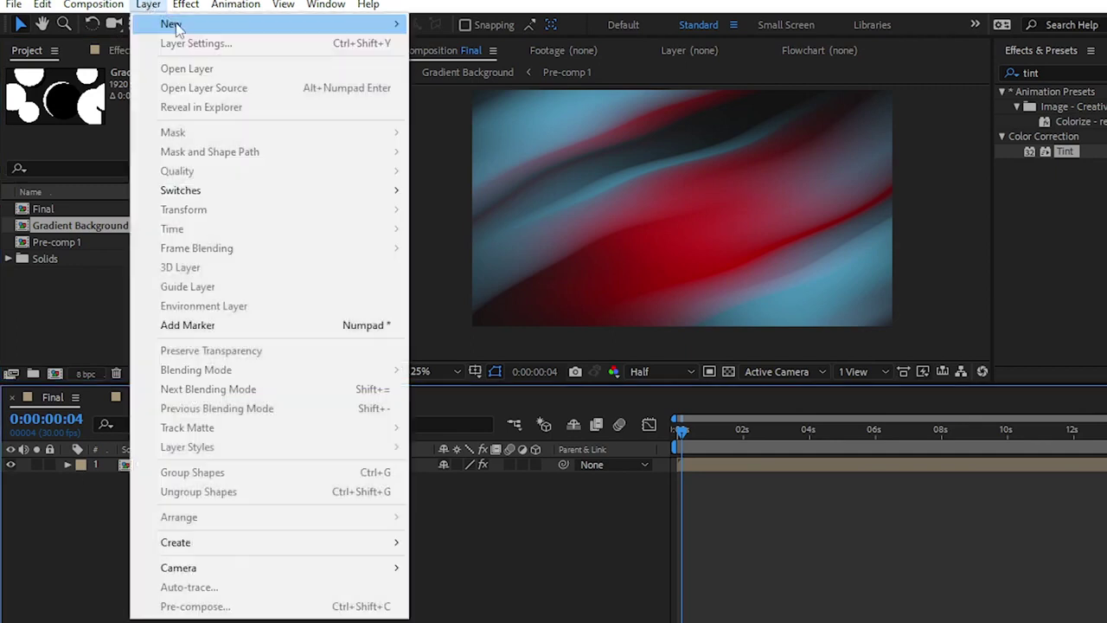
{"action": "mouse_move", "coordinate": [179, 24]}
{"action": "left_click", "coordinate": [447, 40]}
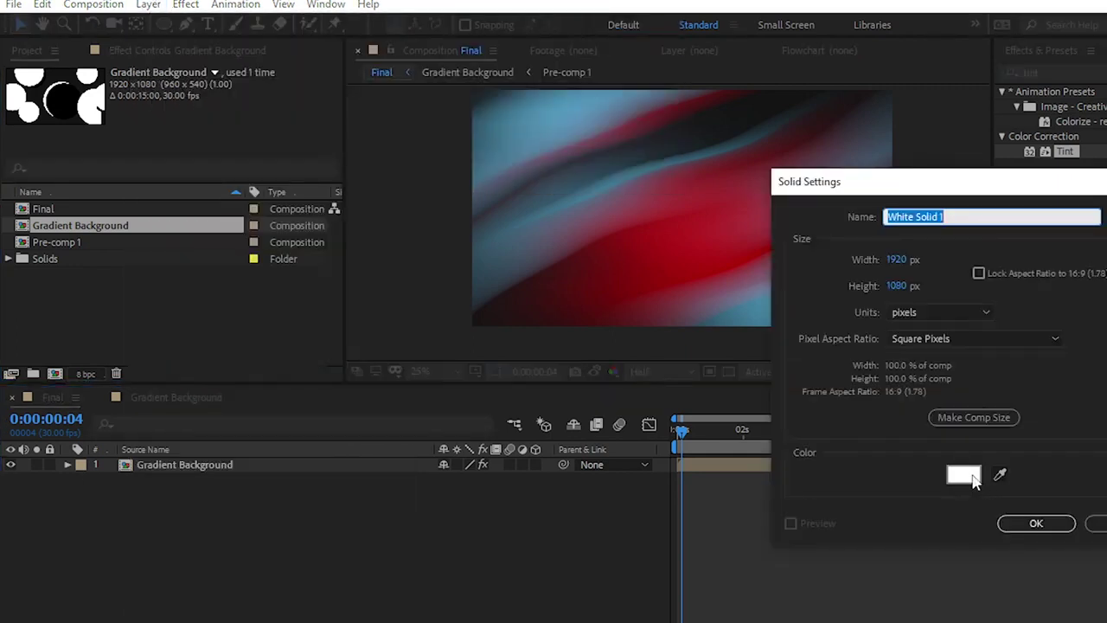
{"action": "left_click", "coordinate": [965, 475]}
{"action": "left_click", "coordinate": [510, 231]}
{"action": "left_click", "coordinate": [1038, 523]}
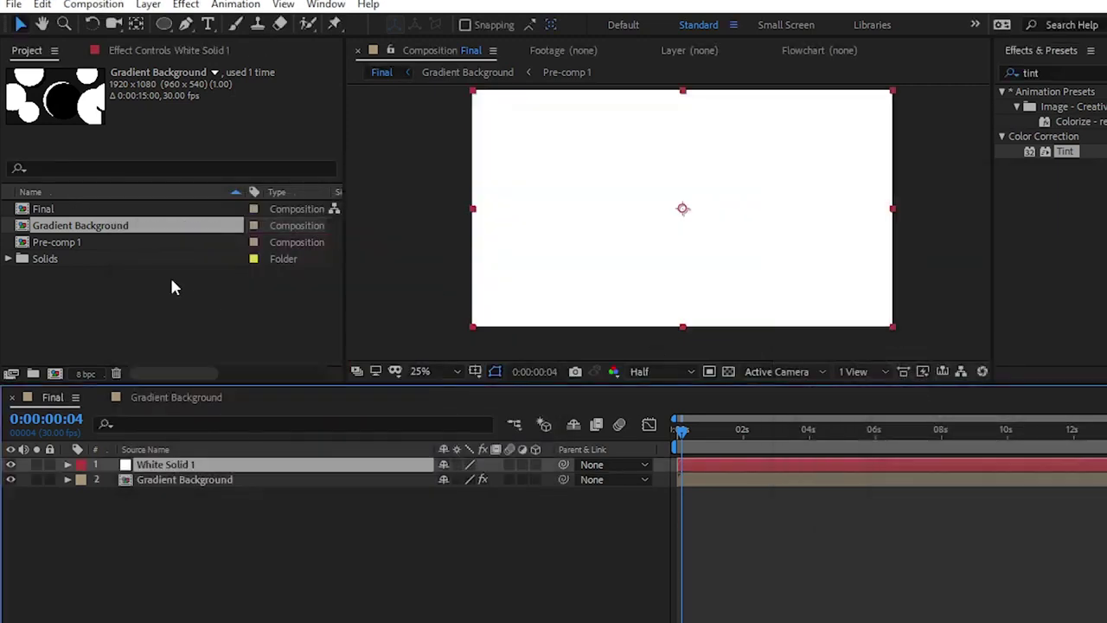
{"action": "left_click_drag", "start_coordinate": [201, 472], "coordinate": [283, 494]}
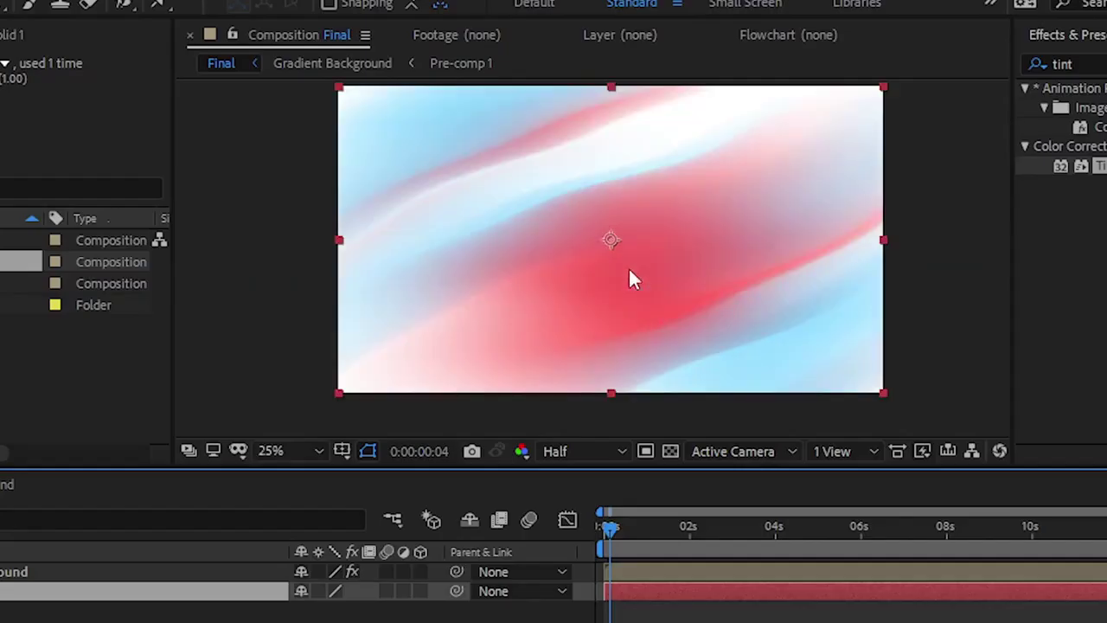
{"action": "left_click_drag", "start_coordinate": [608, 525], "coordinate": [584, 538]}
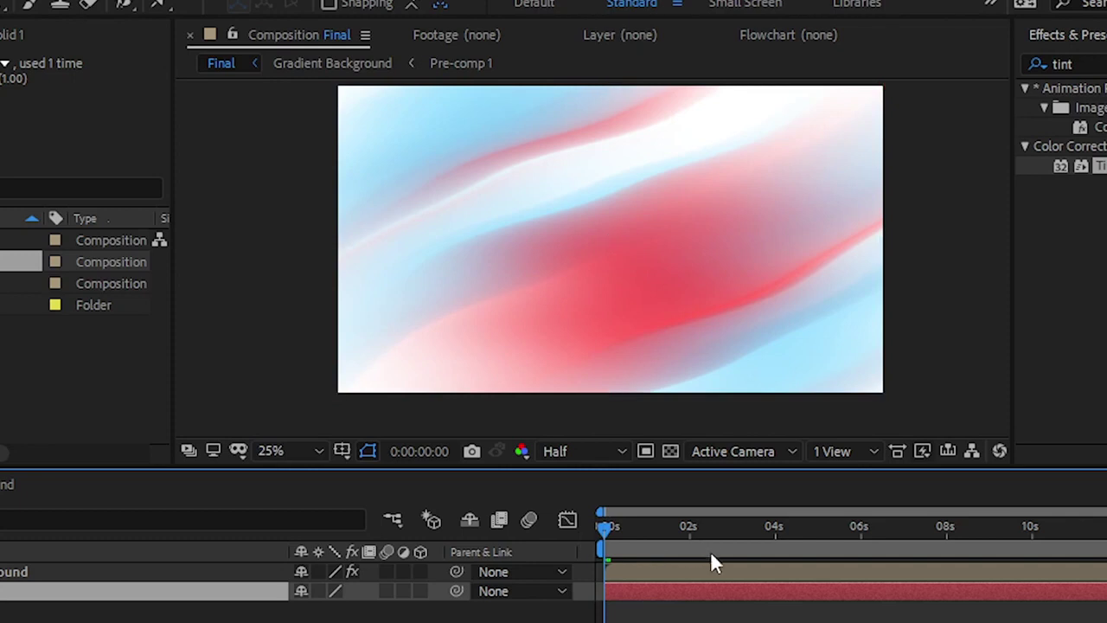
- Preview the animation and lower the viewer resolution to Third
{"action": "key", "text": "space"}
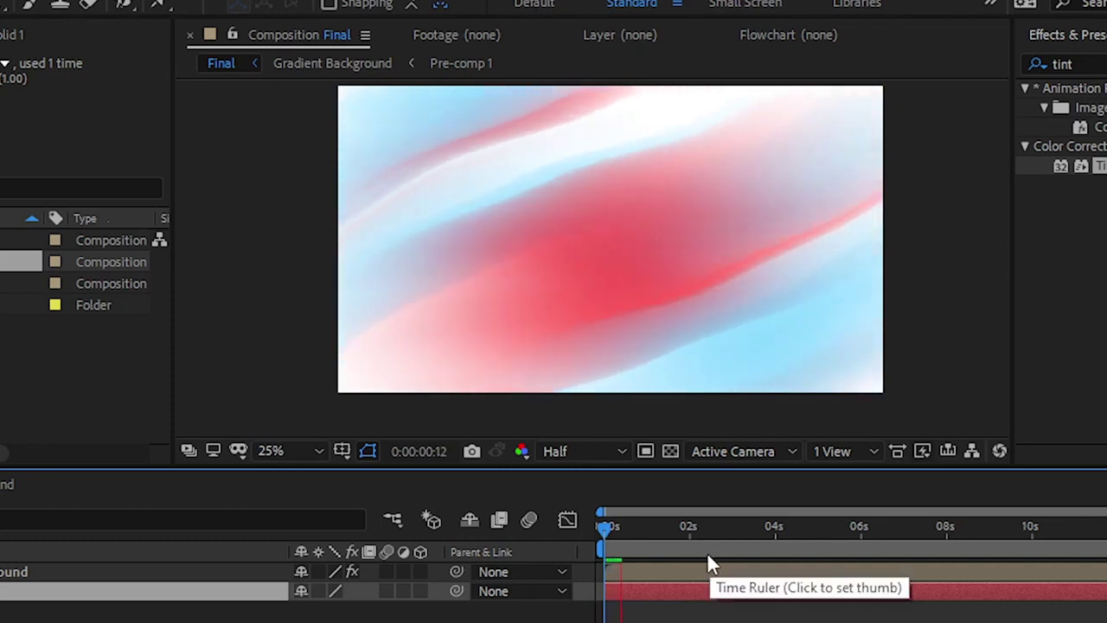
{"action": "key", "text": "space"}
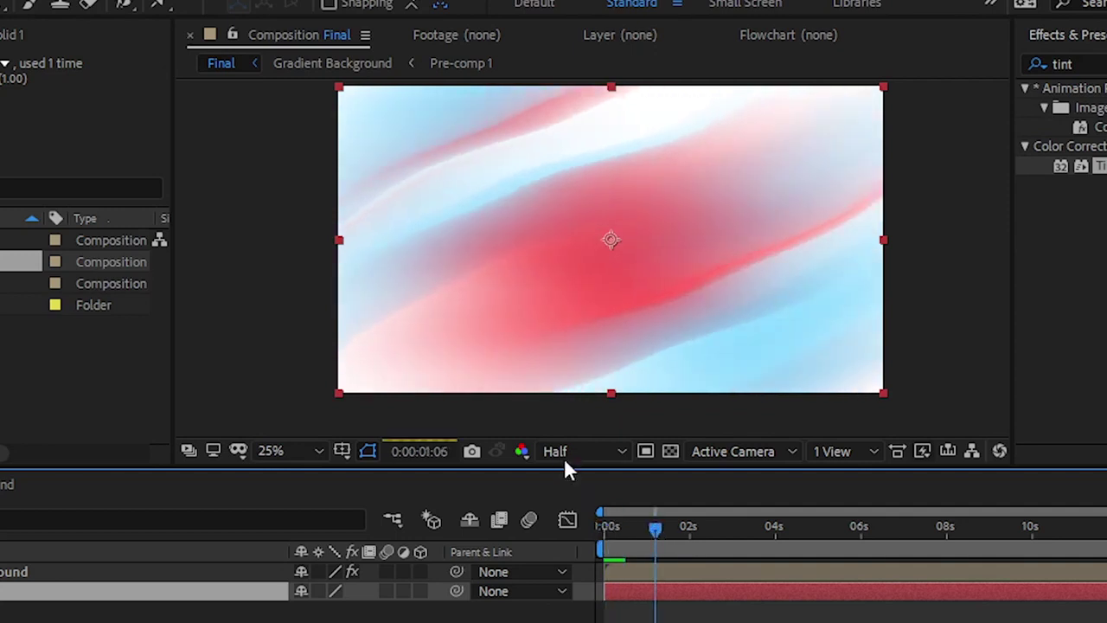
{"action": "left_click", "coordinate": [564, 451]}
{"action": "left_click", "coordinate": [587, 556]}
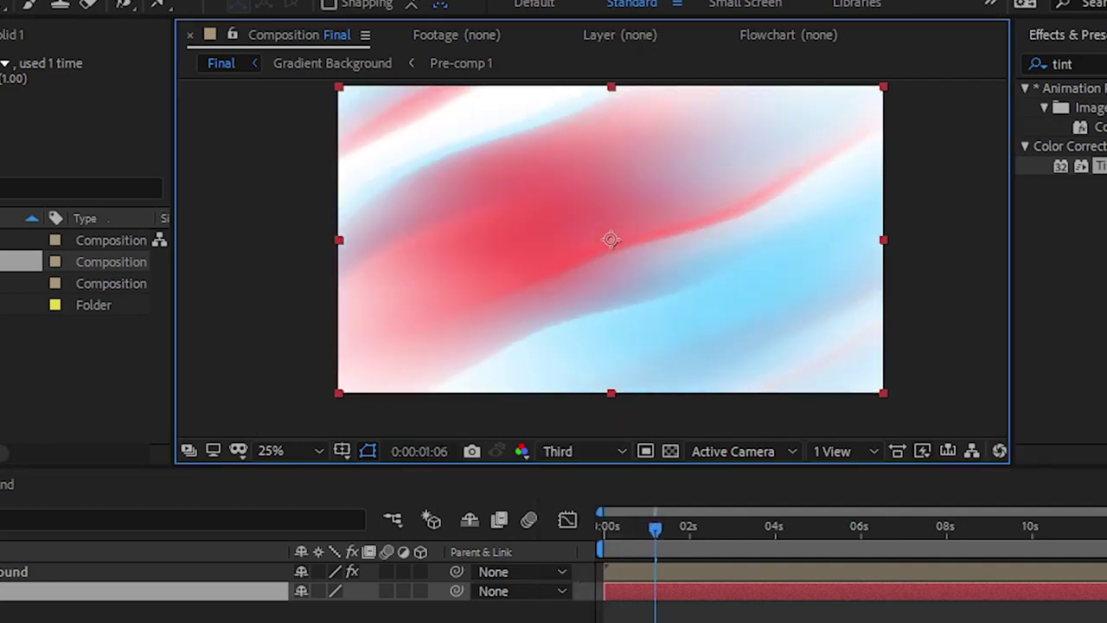
- Show Gradient Background's effect controls scrolled down to Tint, in a wider panel
{"action": "key", "text": "F3"}
{"action": "left_click", "coordinate": [503, 252]}
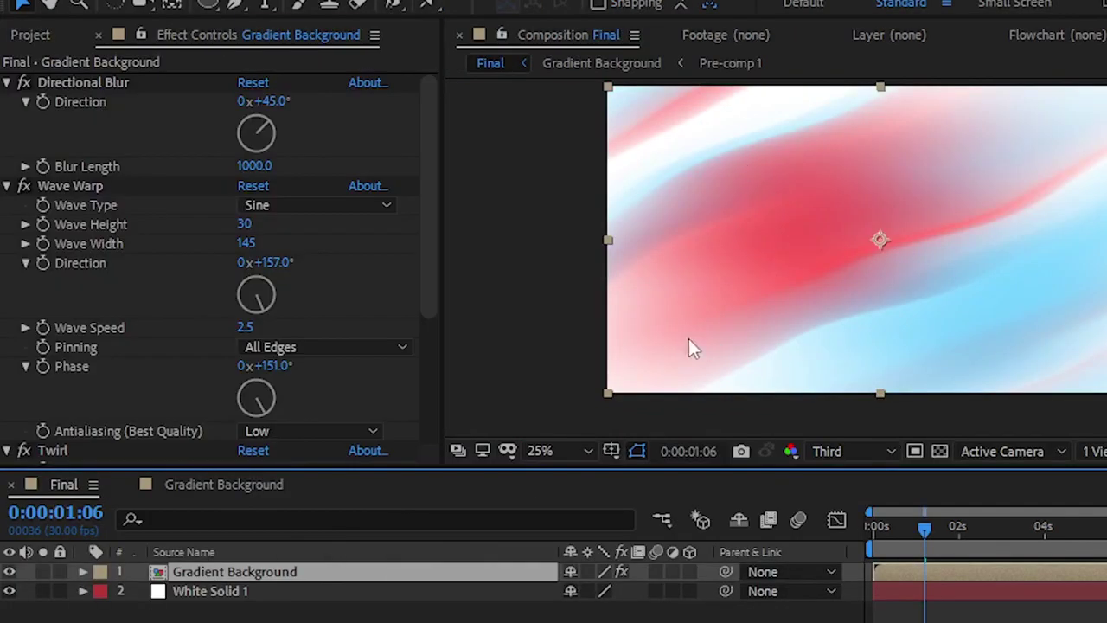
{"action": "scroll", "coordinate": [382, 350], "scroll_direction": "down", "scroll_amount": 5}
{"action": "left_click_drag", "start_coordinate": [443, 303], "coordinate": [538, 305]}
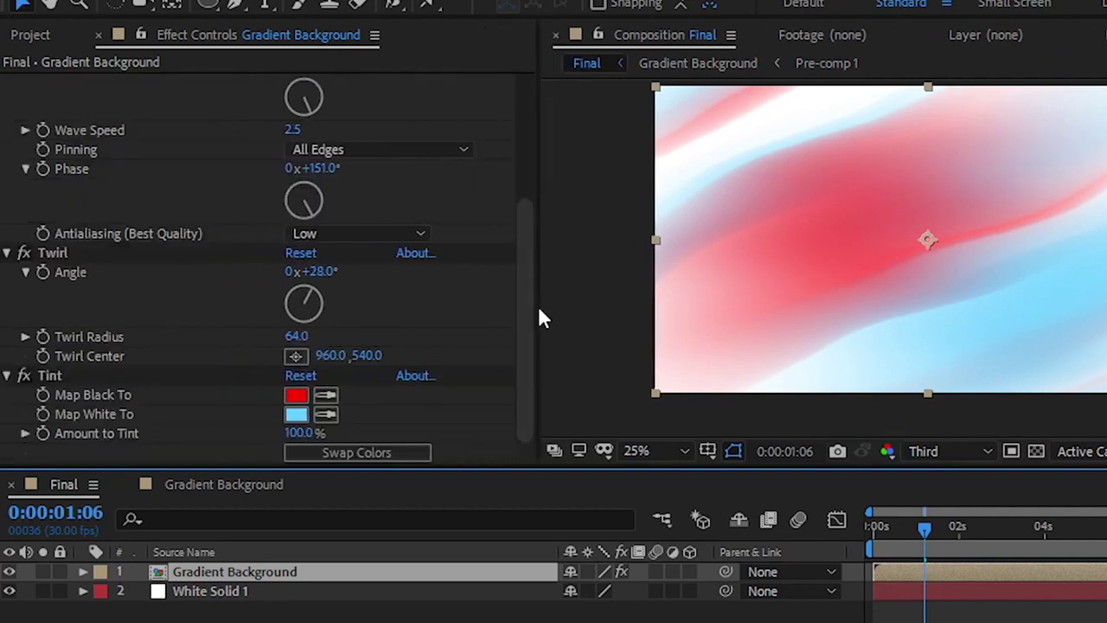
- Change the Tint's Map Black To colour from red to a light purple
{"action": "left_click", "coordinate": [295, 394]}
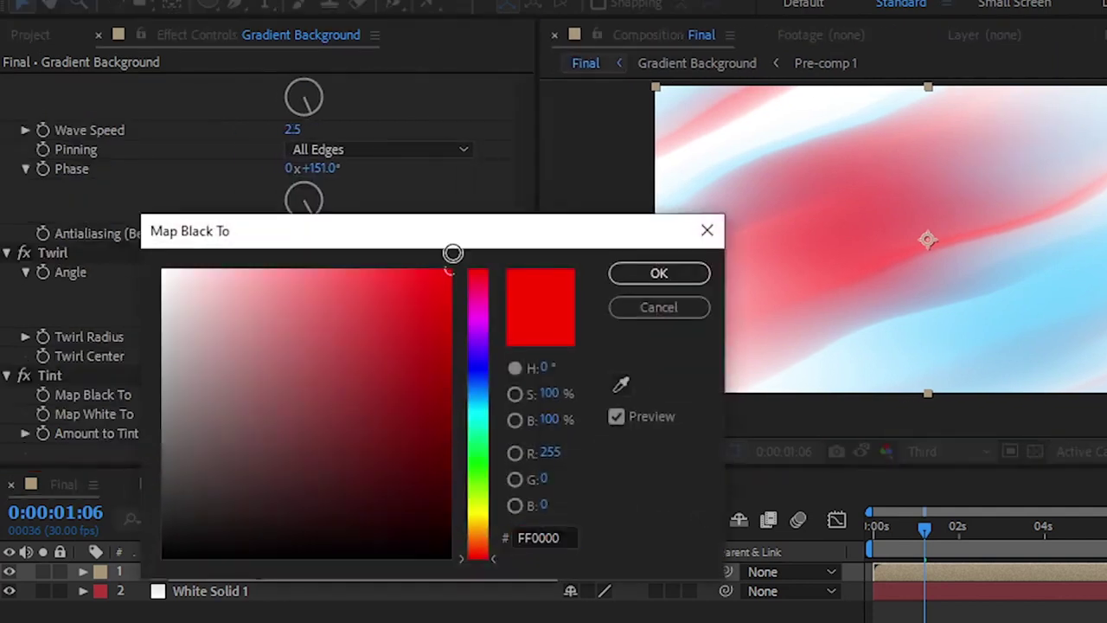
{"action": "left_click_drag", "start_coordinate": [453, 253], "coordinate": [272, 215]}
{"action": "left_click_drag", "start_coordinate": [478, 272], "coordinate": [478, 325]}
{"action": "left_click", "coordinate": [659, 272]}
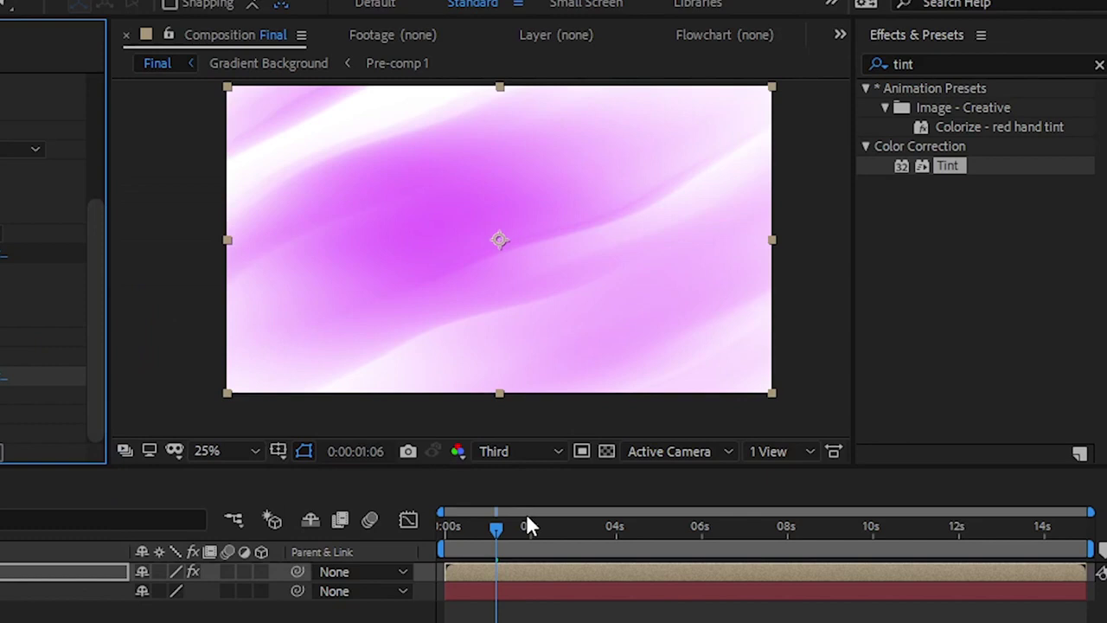
- Preview the recoloured animation from the start, stopping around two seconds
{"action": "left_click", "coordinate": [453, 528]}
{"action": "key", "text": "space"}
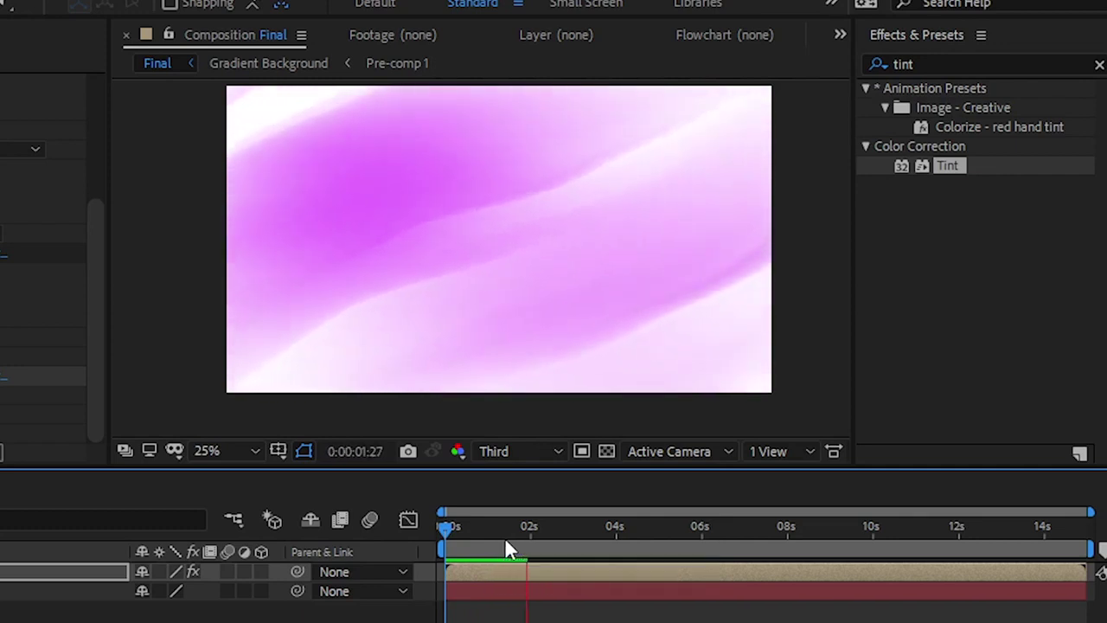
{"action": "mouse_move", "coordinate": [525, 531]}
{"action": "left_mouse_down"}
{"action": "mouse_move", "coordinate": [861, 558]}
{"action": "mouse_move", "coordinate": [916, 550]}
{"action": "left_mouse_up"}
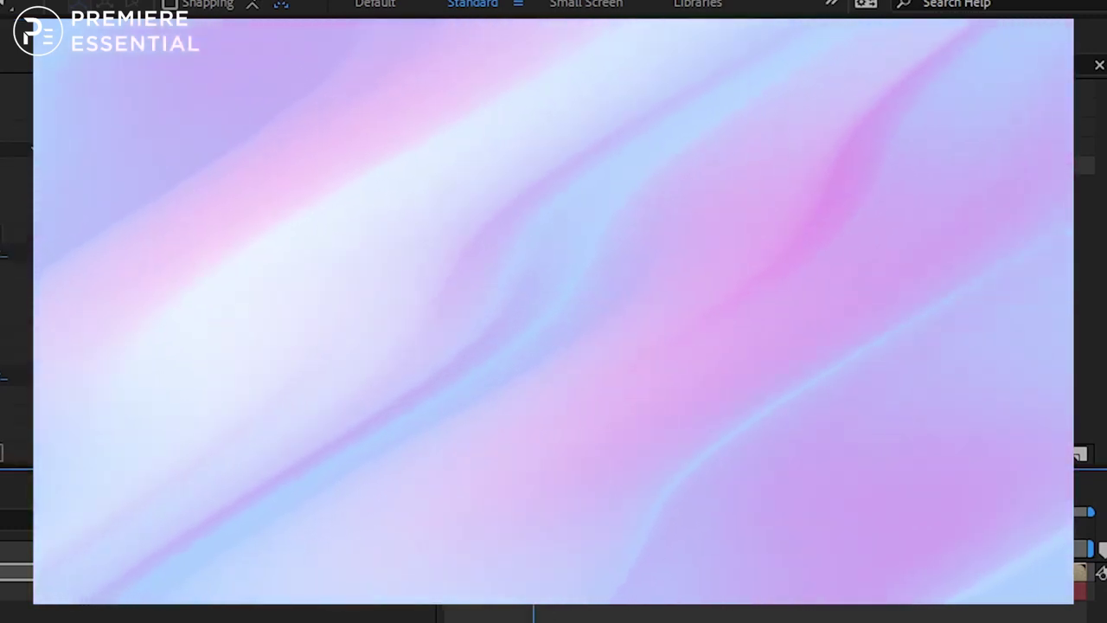
{"action": "left_click_drag", "start_coordinate": [536, 607], "coordinate": [468, 607]}
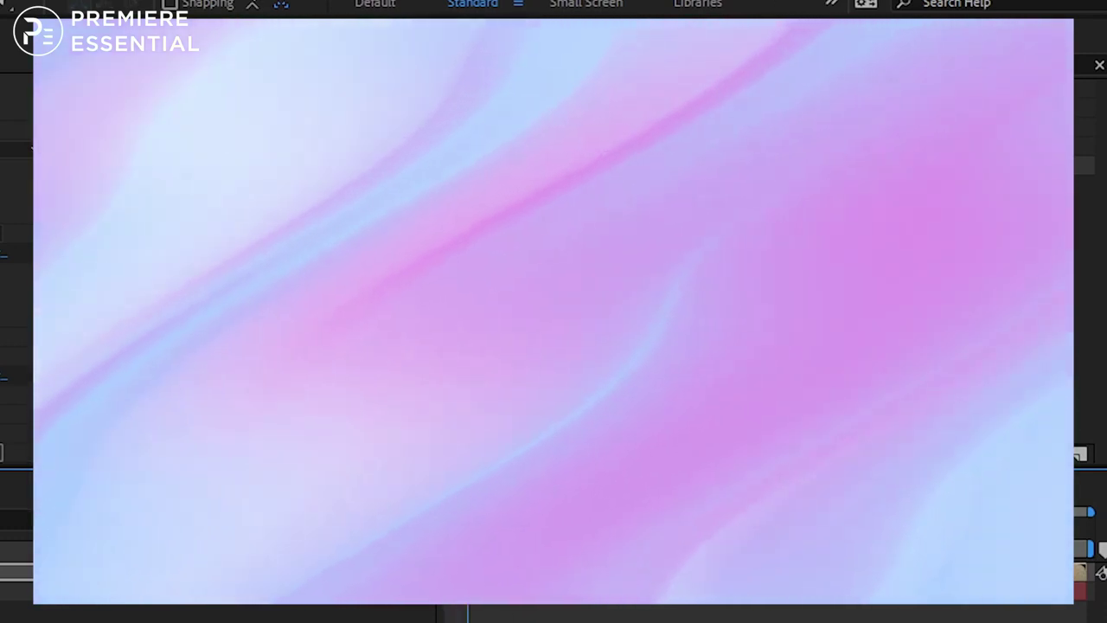